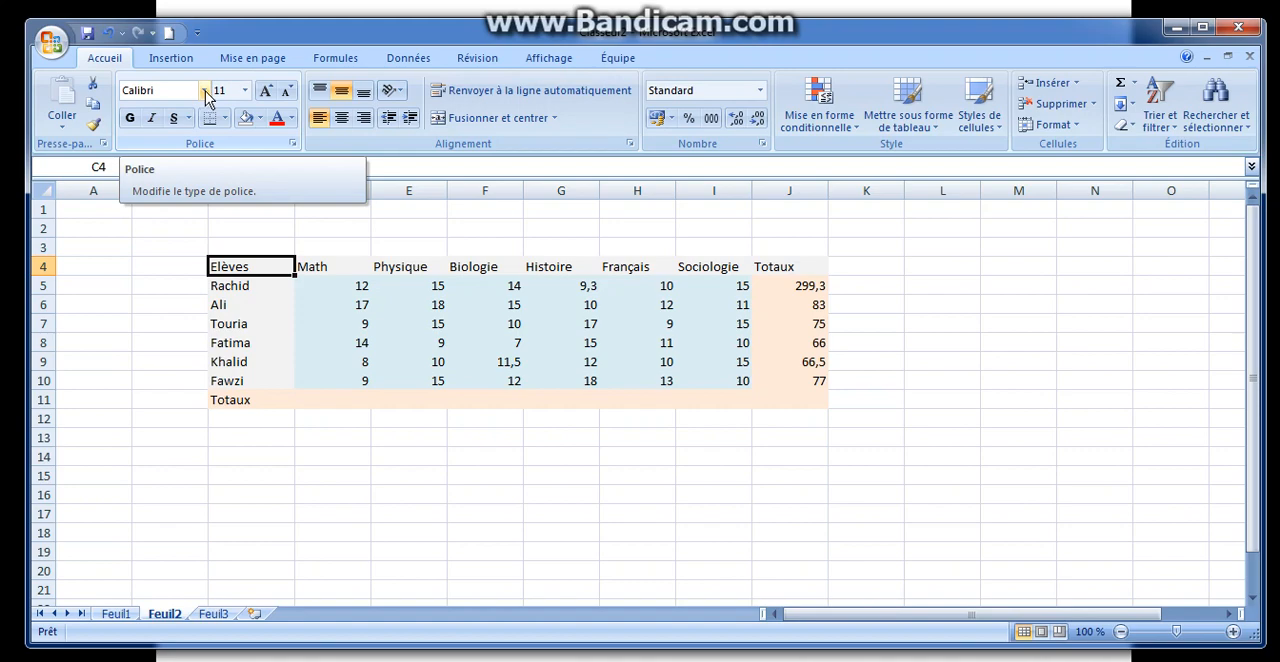
Step: Set the Elèves header's font to Arial Rounded MT Bold and the subject headers from Math to Sociologie to Berlin Sans FB
click(204, 92)
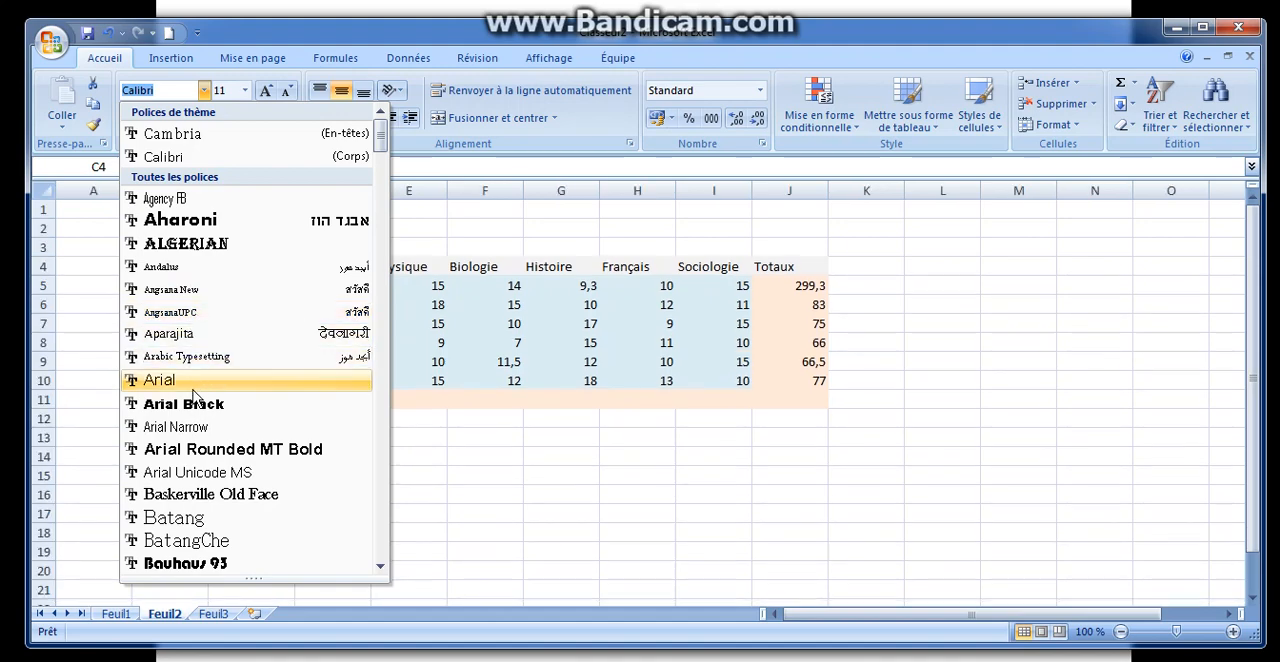
click(186, 452)
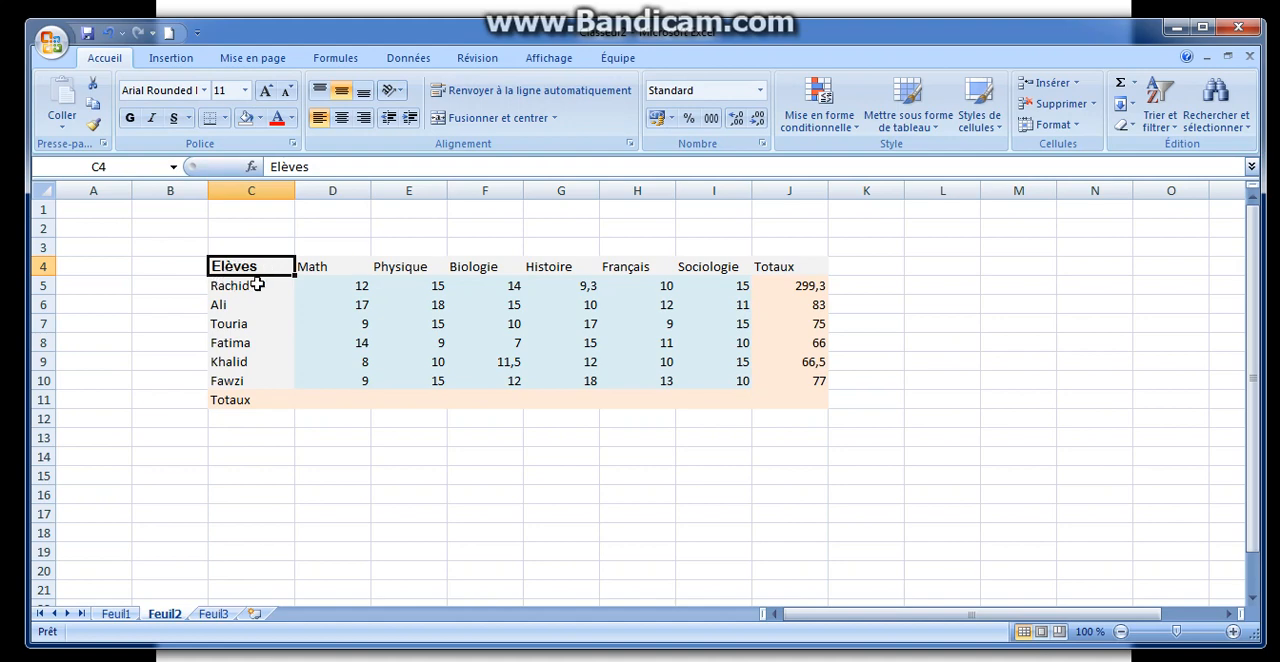
drag(330, 266, 697, 268)
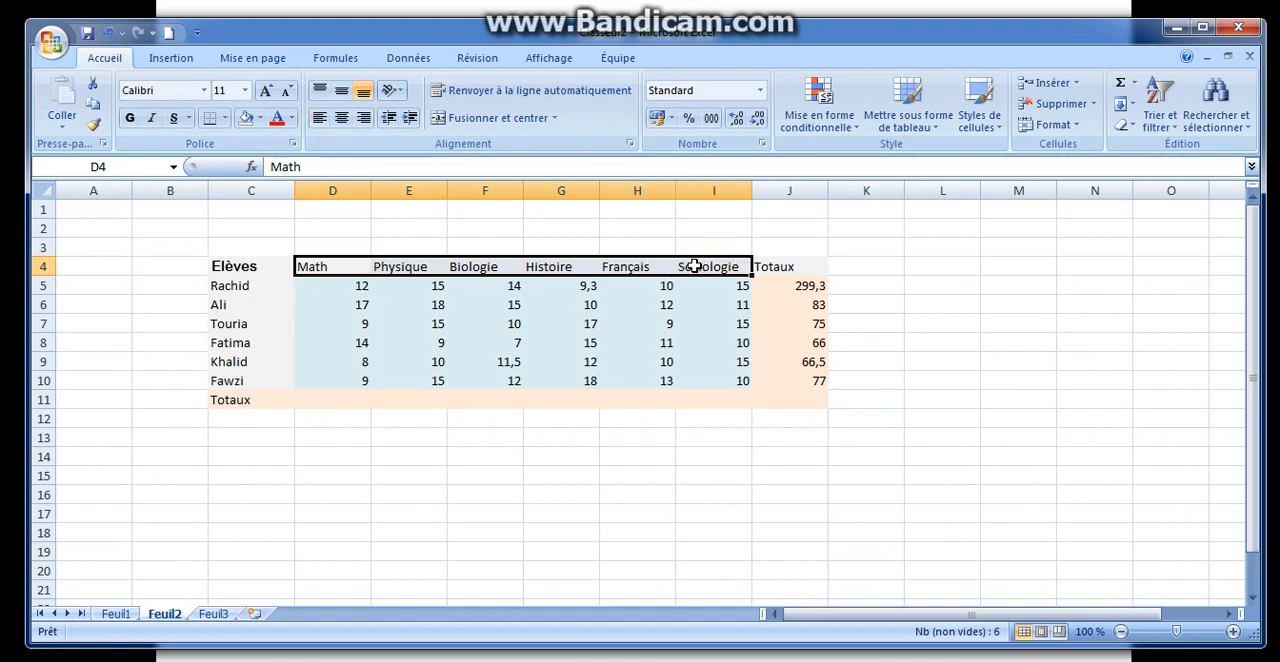
click(205, 91)
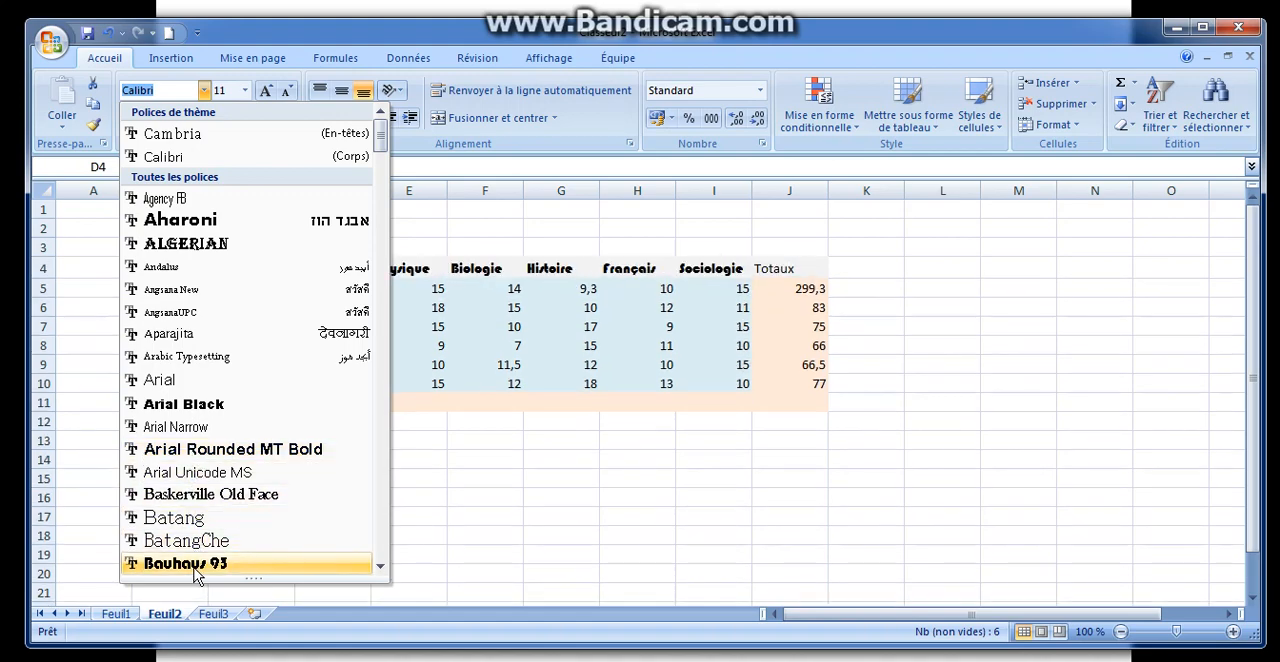
click(380, 568)
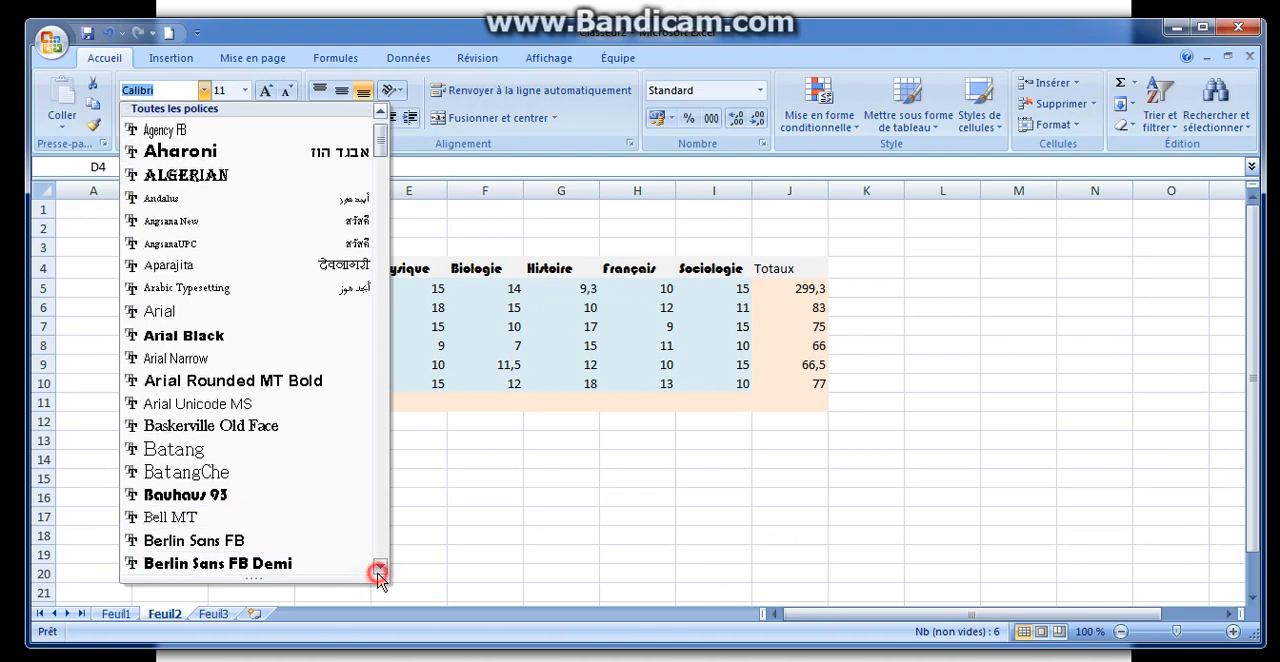
click(380, 570)
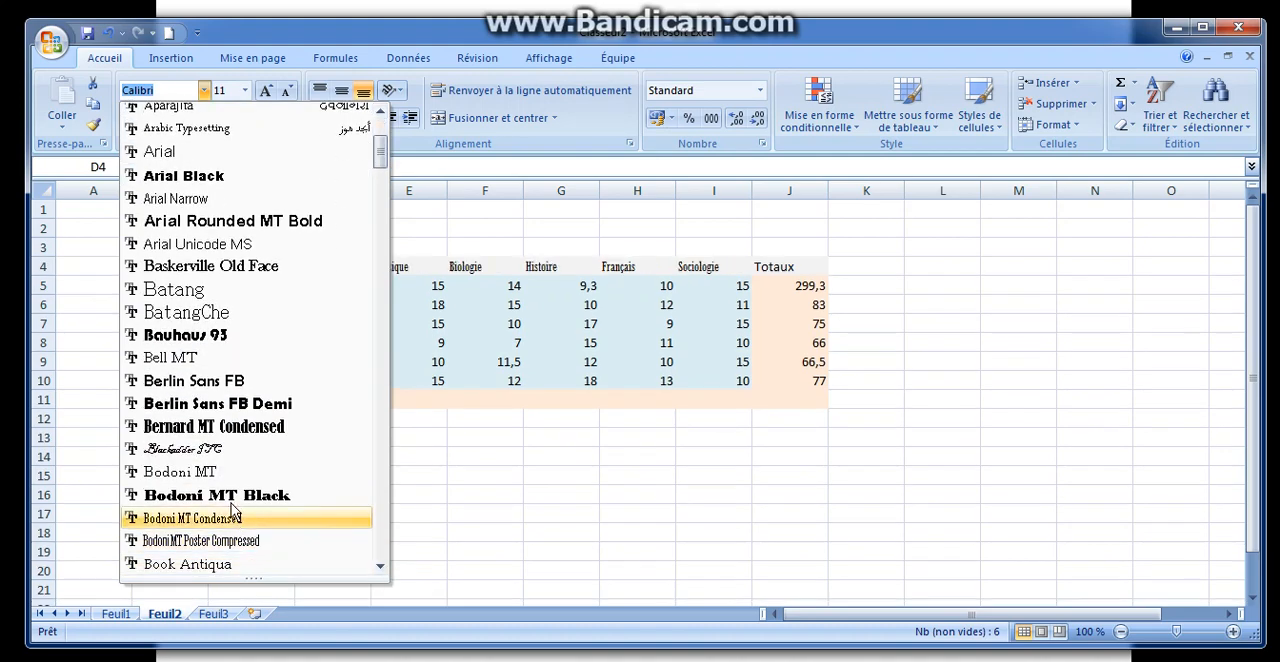
click(170, 386)
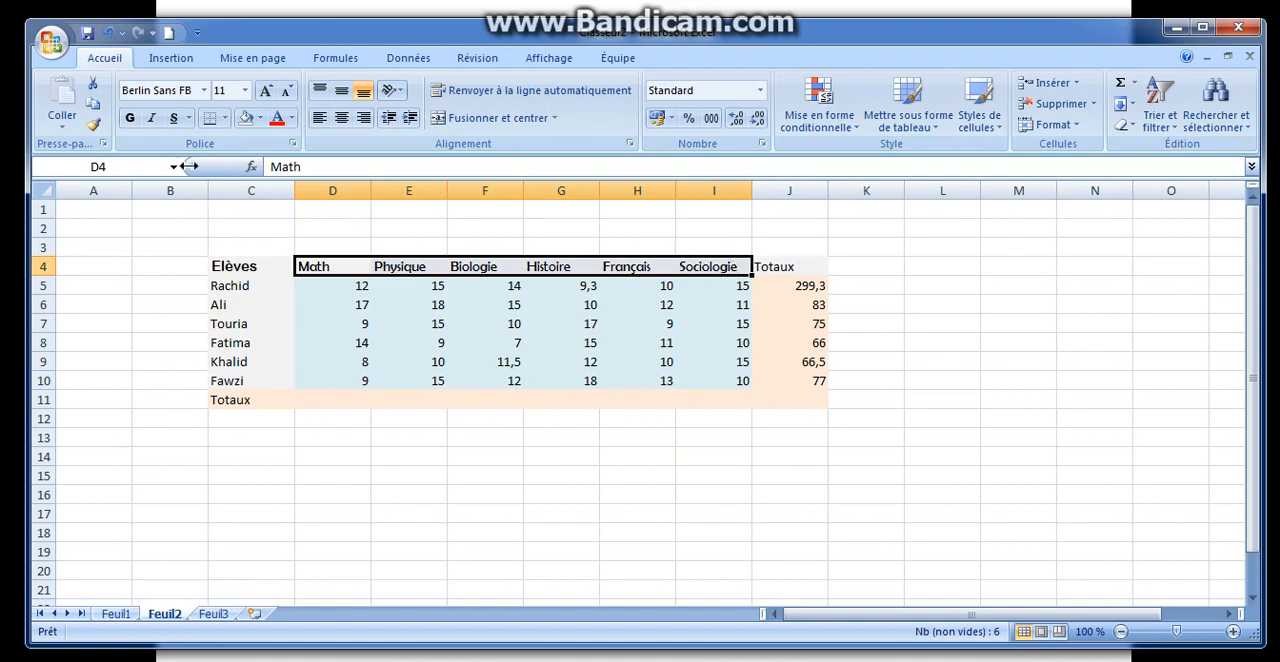
Step: Set the font of the student names in C5:C10 and the totals in J5:J10 to Algerian
click(246, 287)
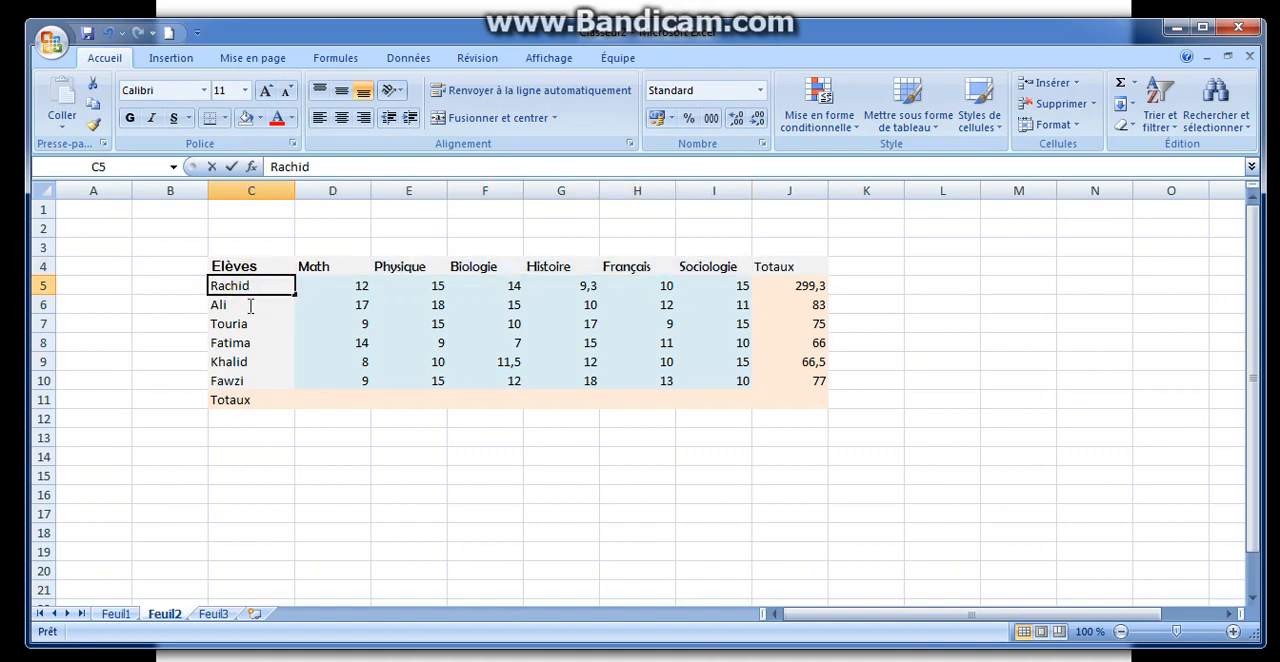
key(F2)
click(194, 305)
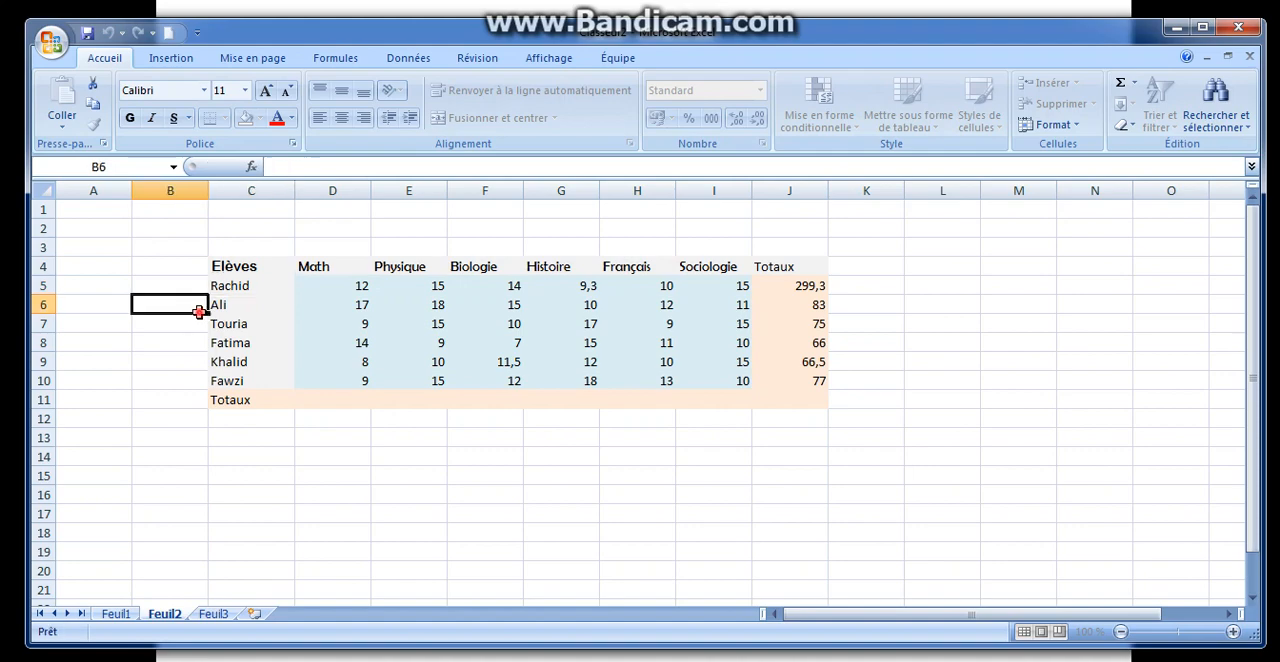
click(230, 286)
drag(230, 286, 238, 372)
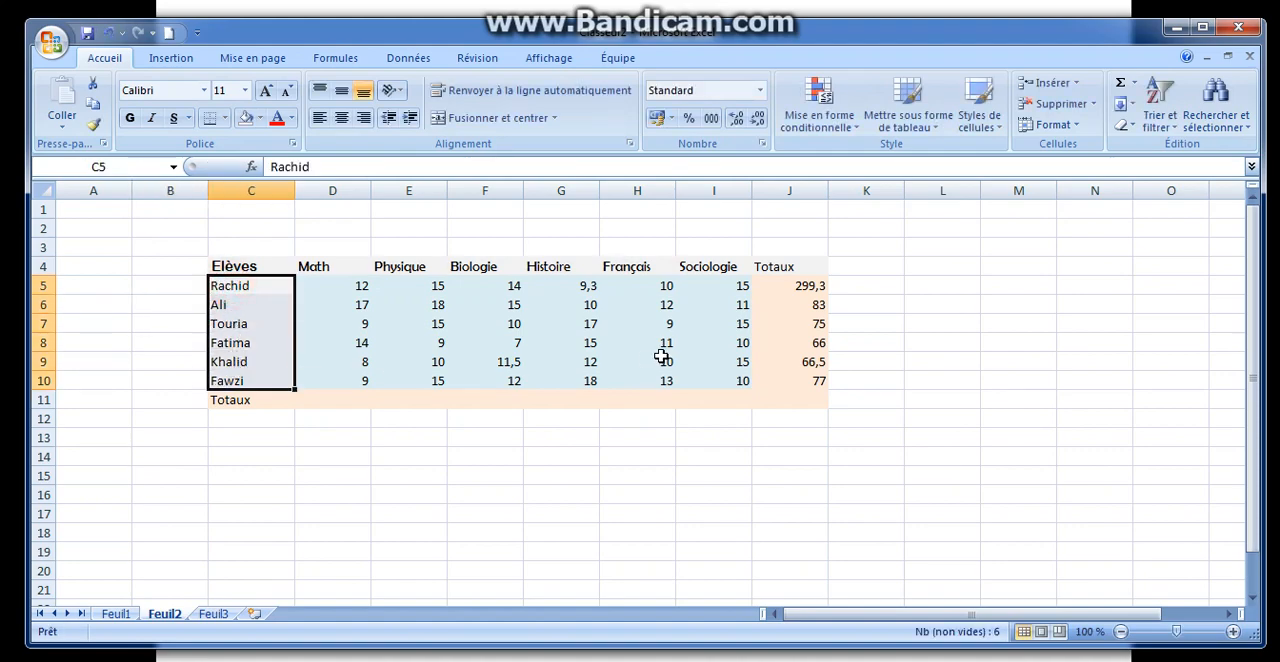
drag(778, 287, 791, 375)
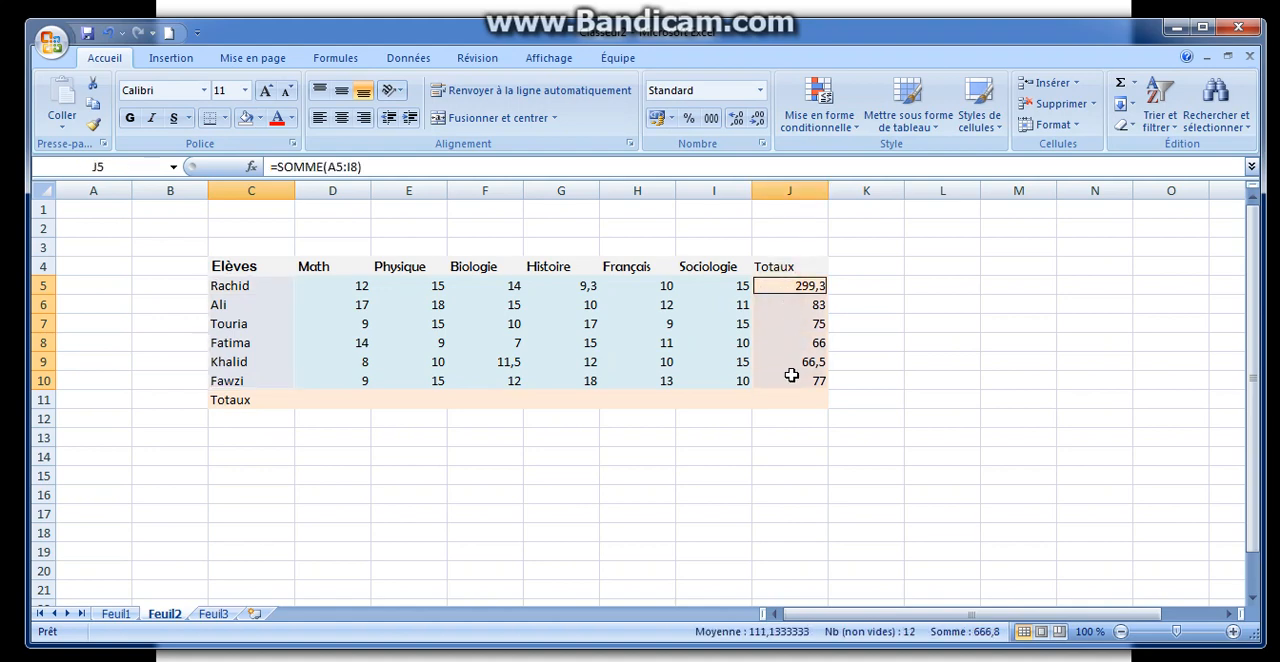
click(204, 91)
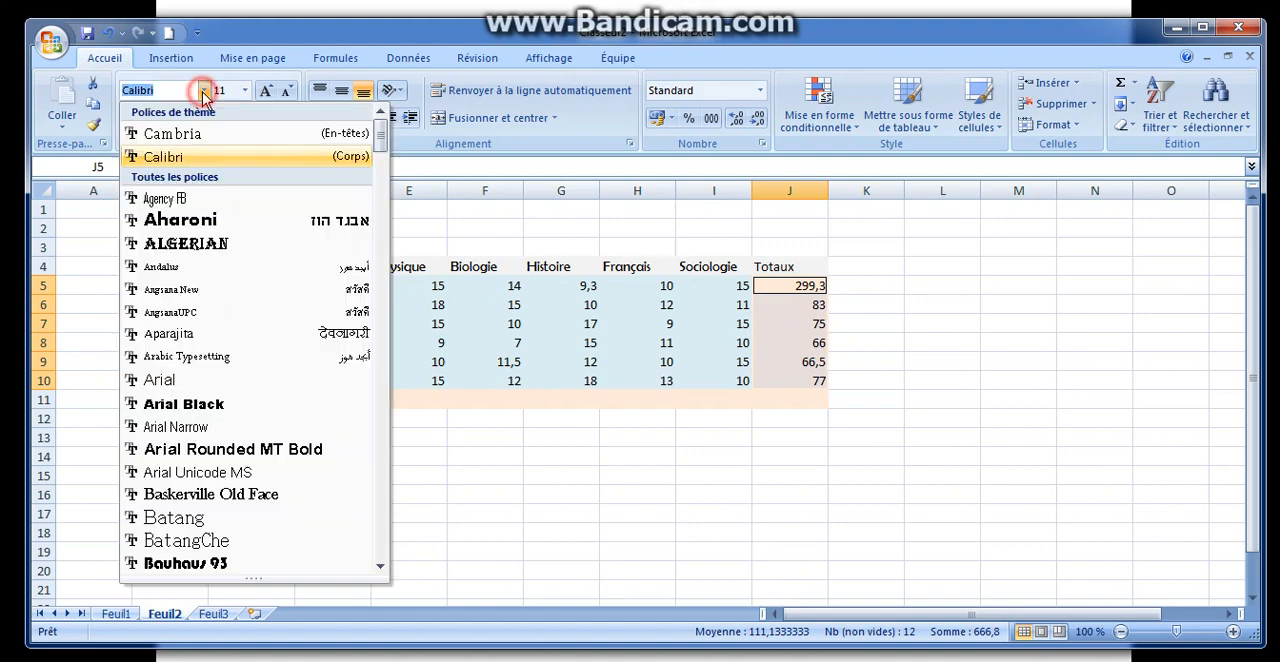
click(204, 246)
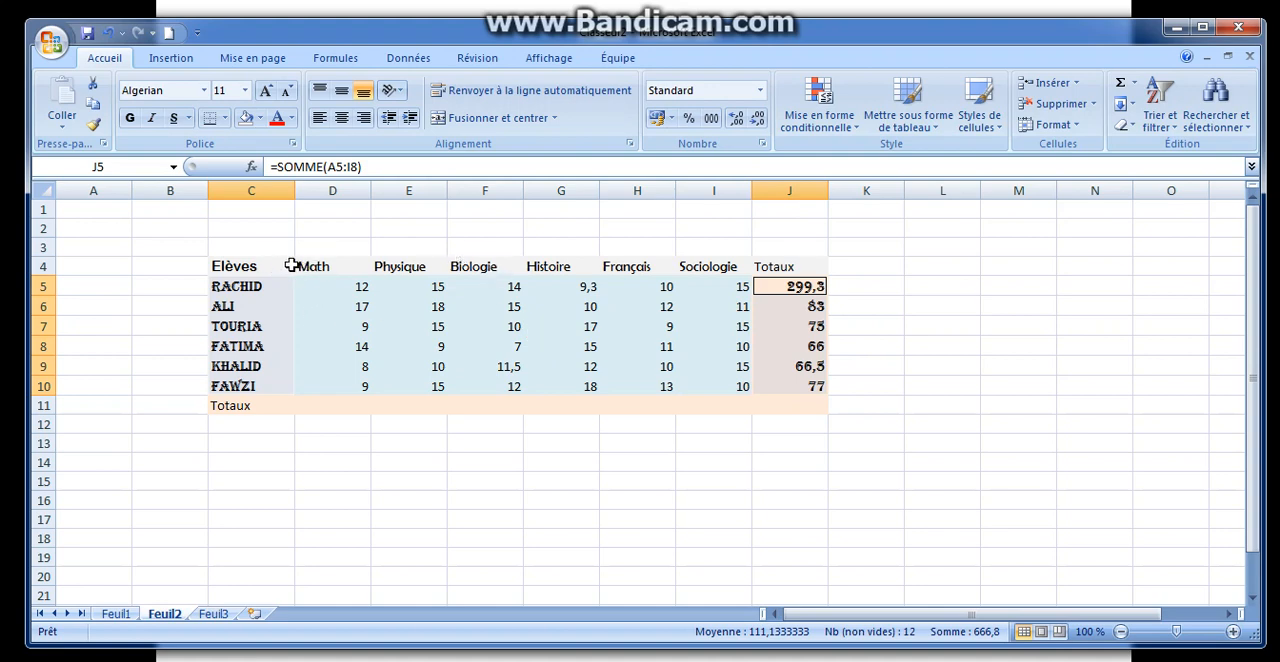
Step: Set the font size of the whole header row, from Elèves to Totaux, to 12
drag(261, 266, 582, 267)
drag(647, 262, 785, 266)
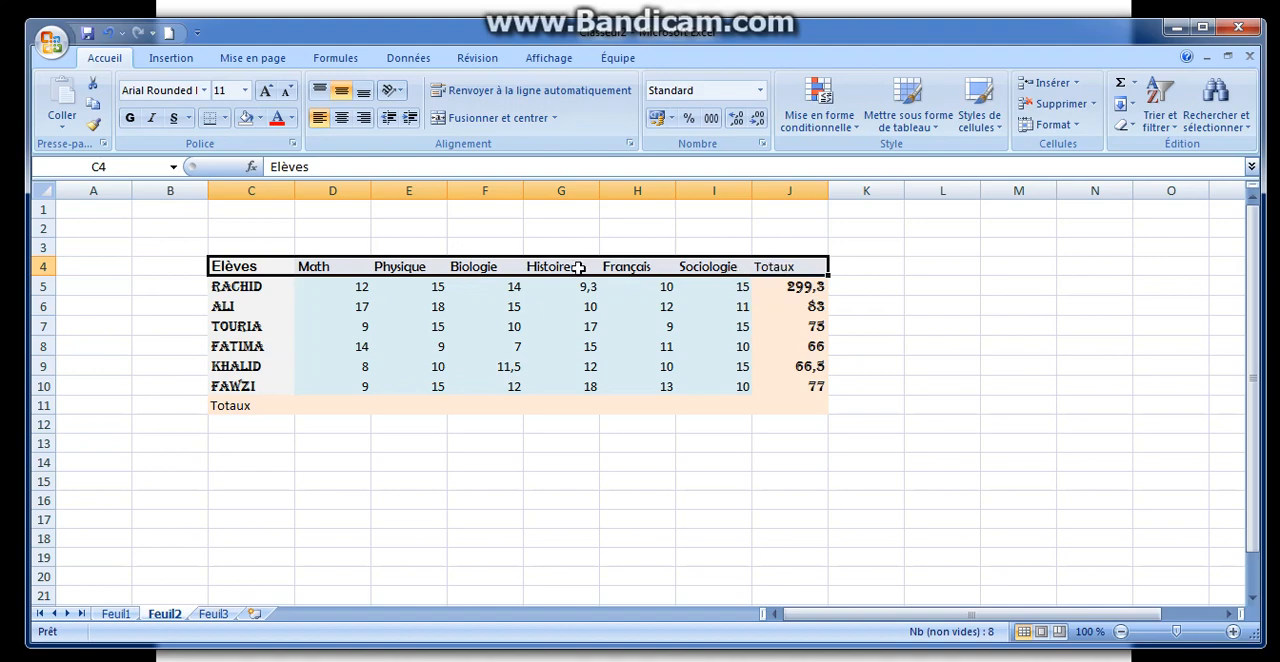
click(244, 91)
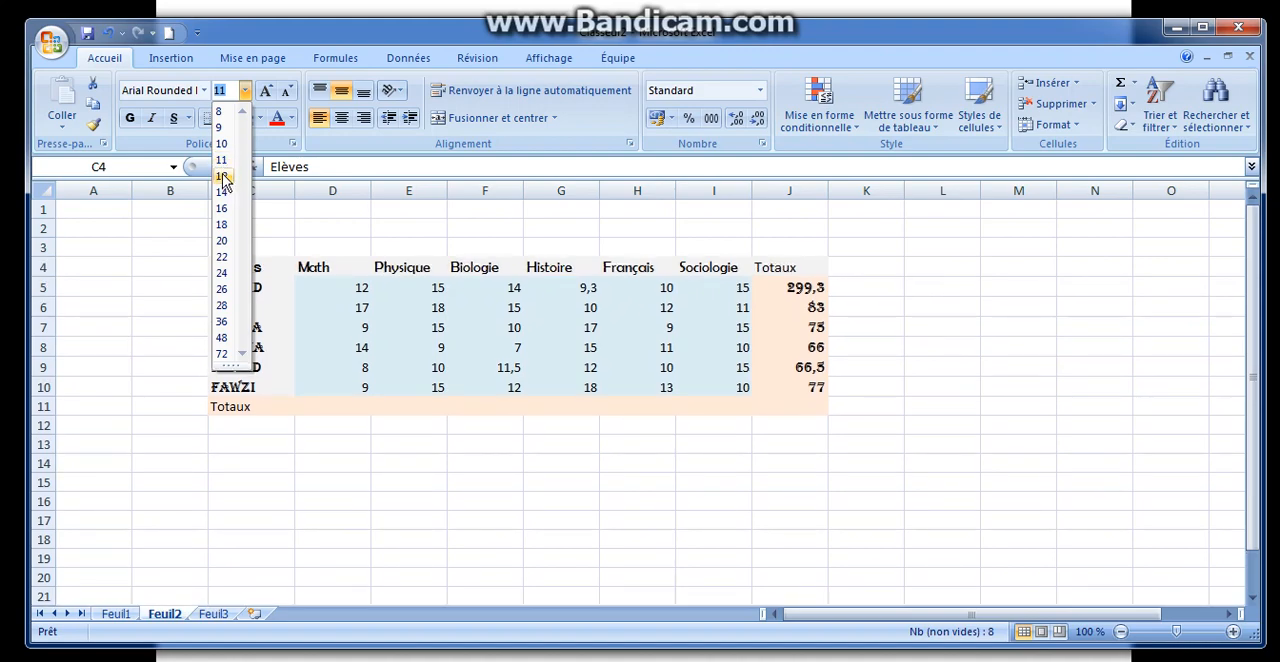
click(222, 177)
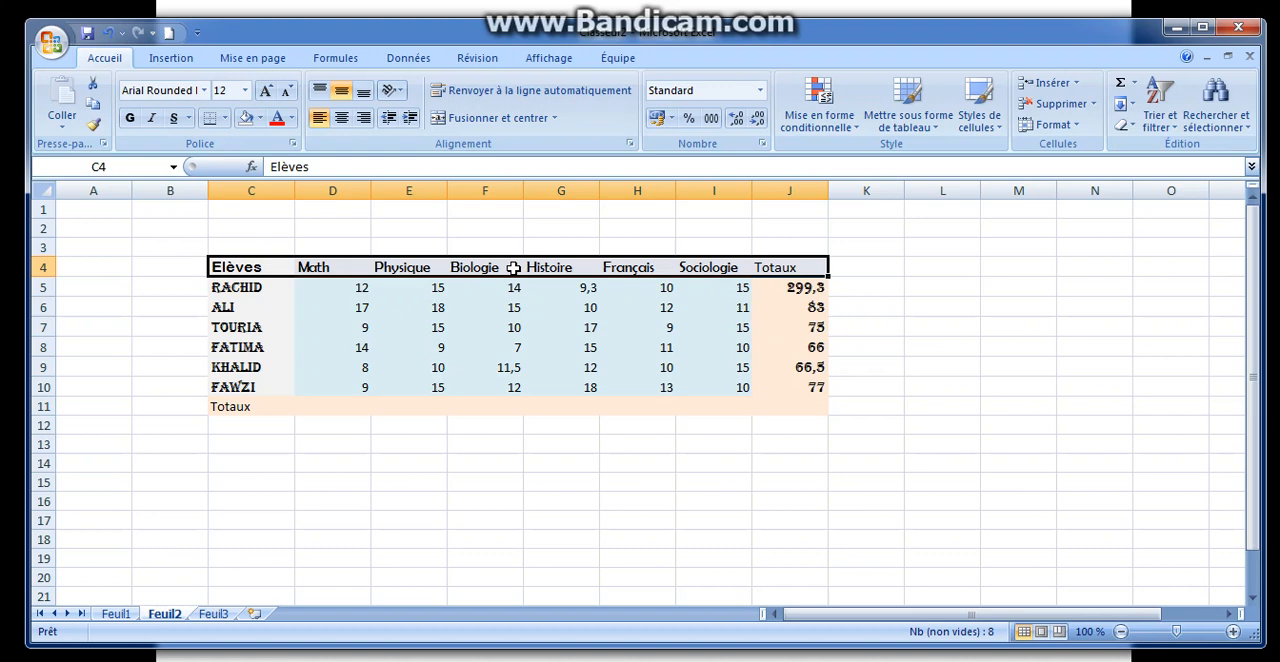
Step: Enlarge the header row's text in increments up to font size 26
click(266, 92)
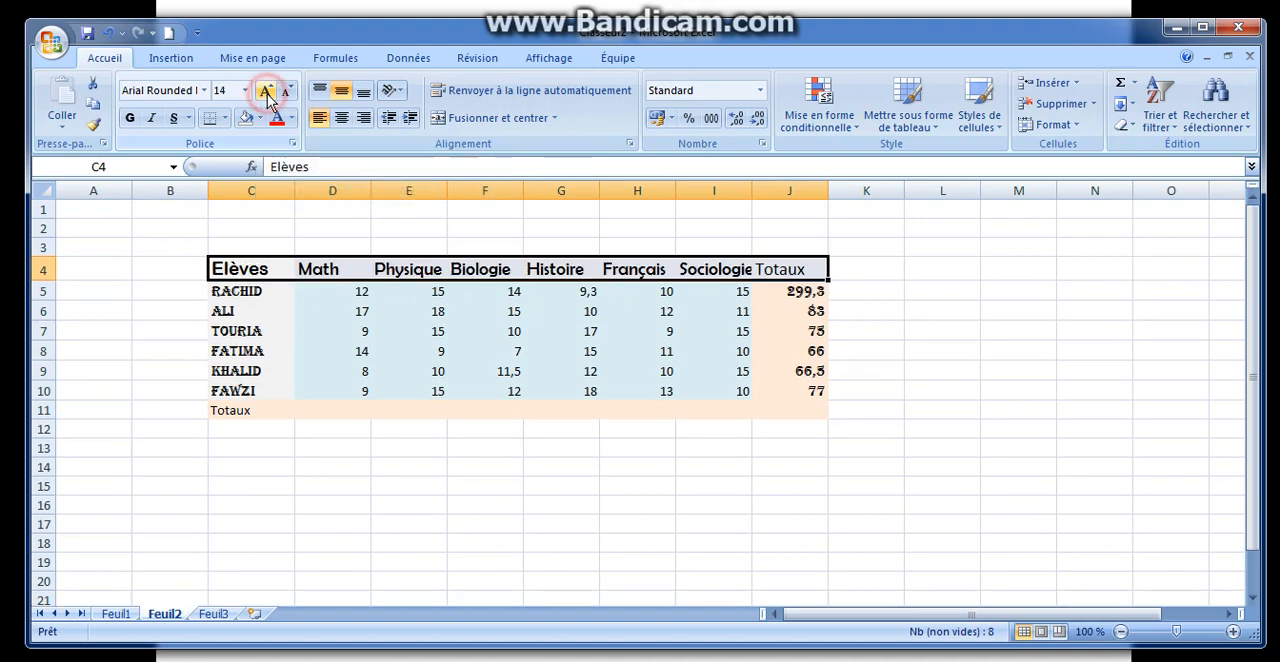
click(266, 92)
click(267, 94)
click(266, 92)
click(266, 92)
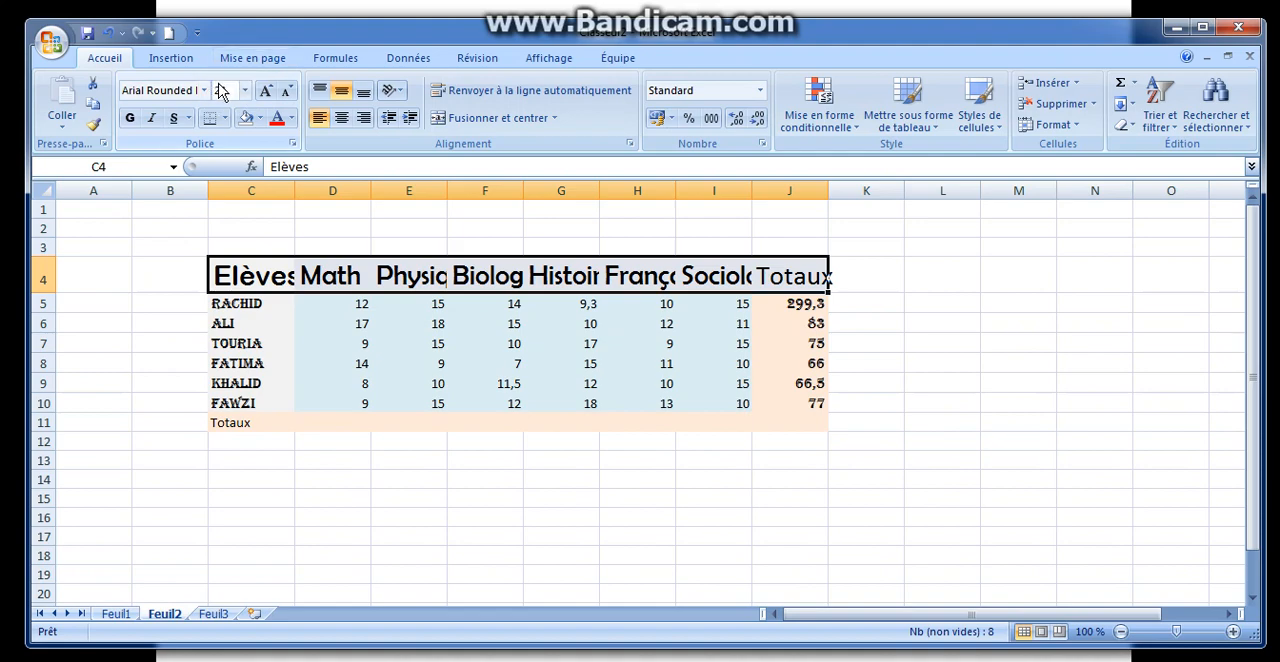
click(267, 92)
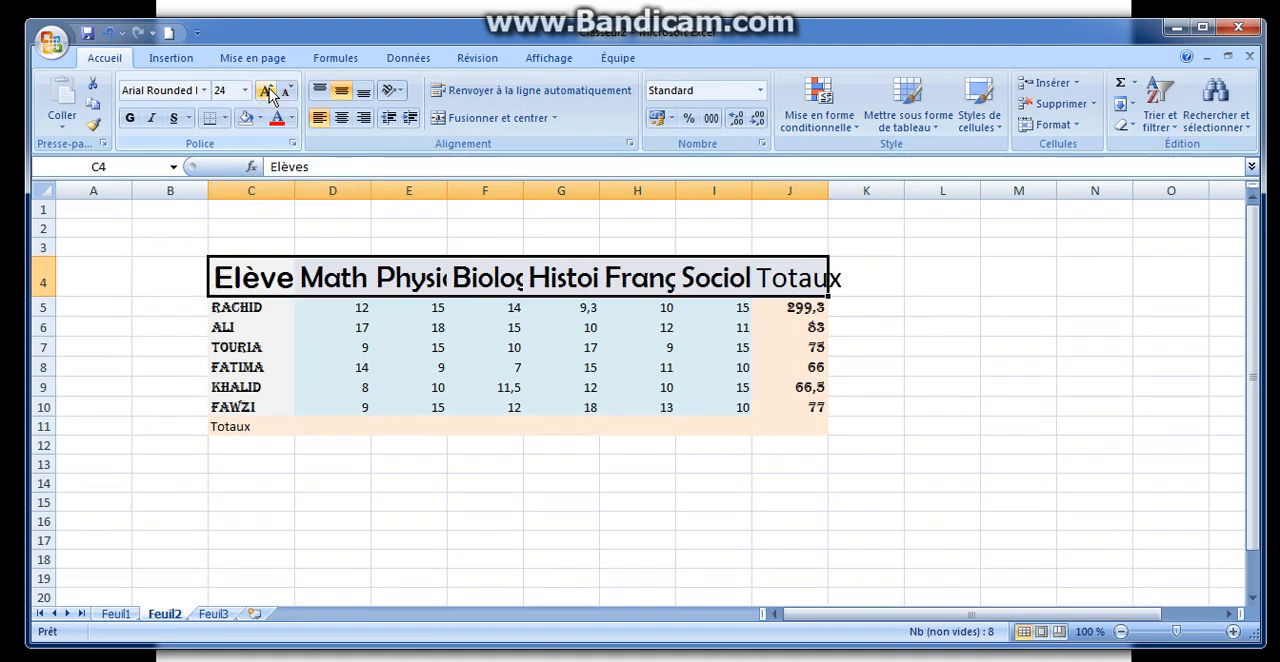
click(267, 92)
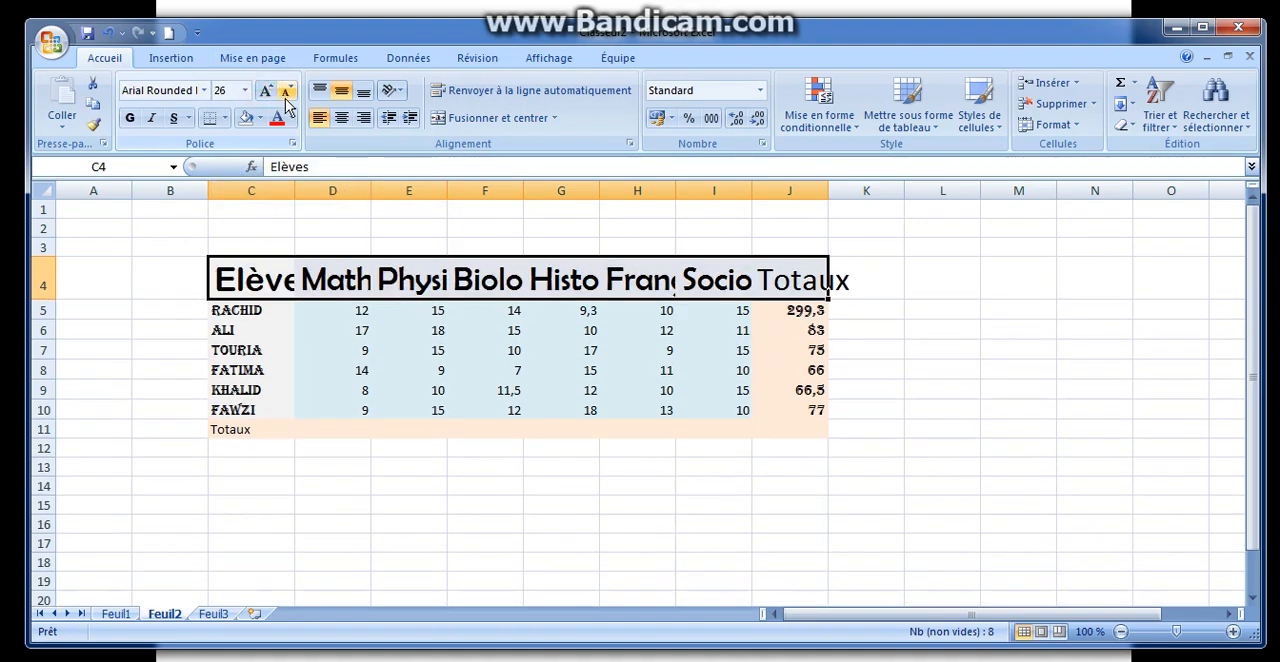
Step: Reduce the header row's text in increments back to font size 12
click(286, 92)
click(286, 92)
click(286, 92)
click(286, 92)
click(286, 92)
click(286, 95)
click(286, 95)
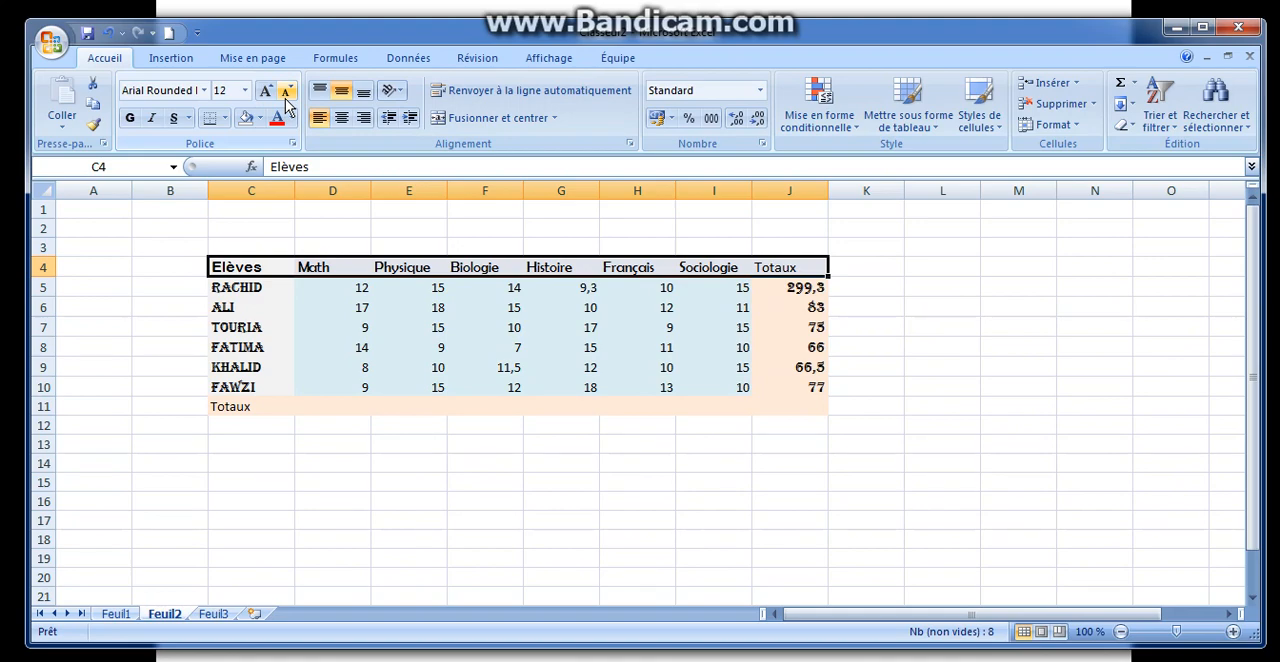
Step: Make the grades in D5:I10 bold, italic and double underlined
drag(344, 289, 708, 386)
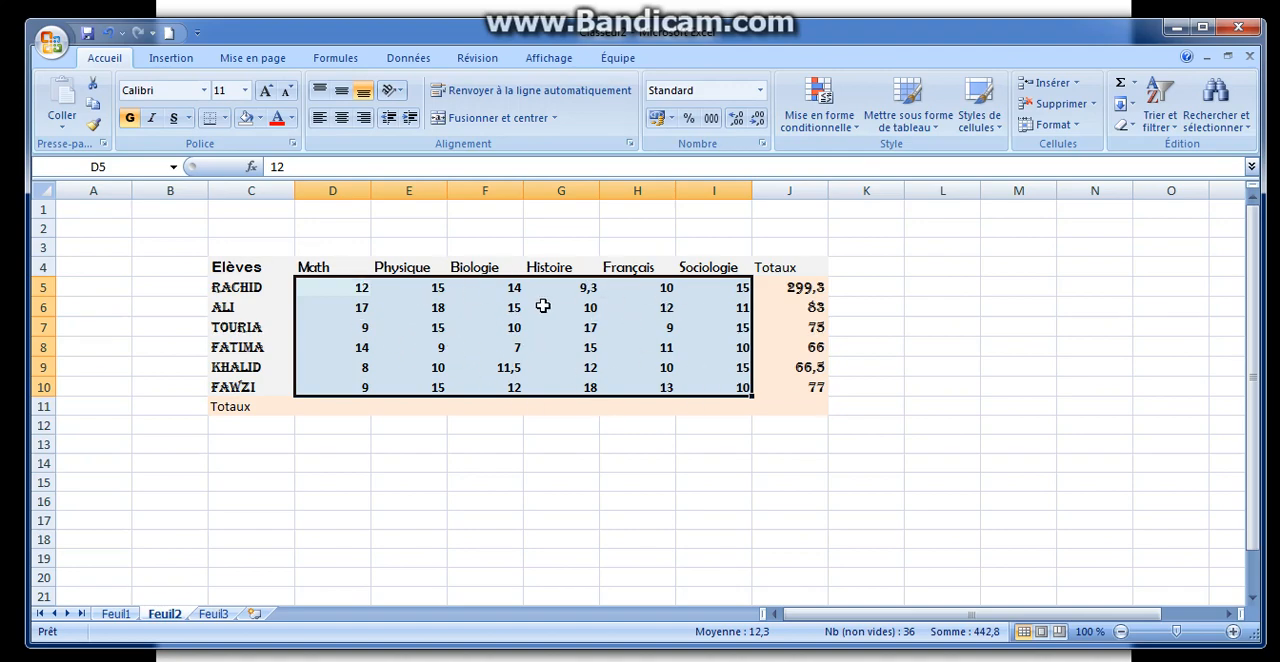
click(152, 119)
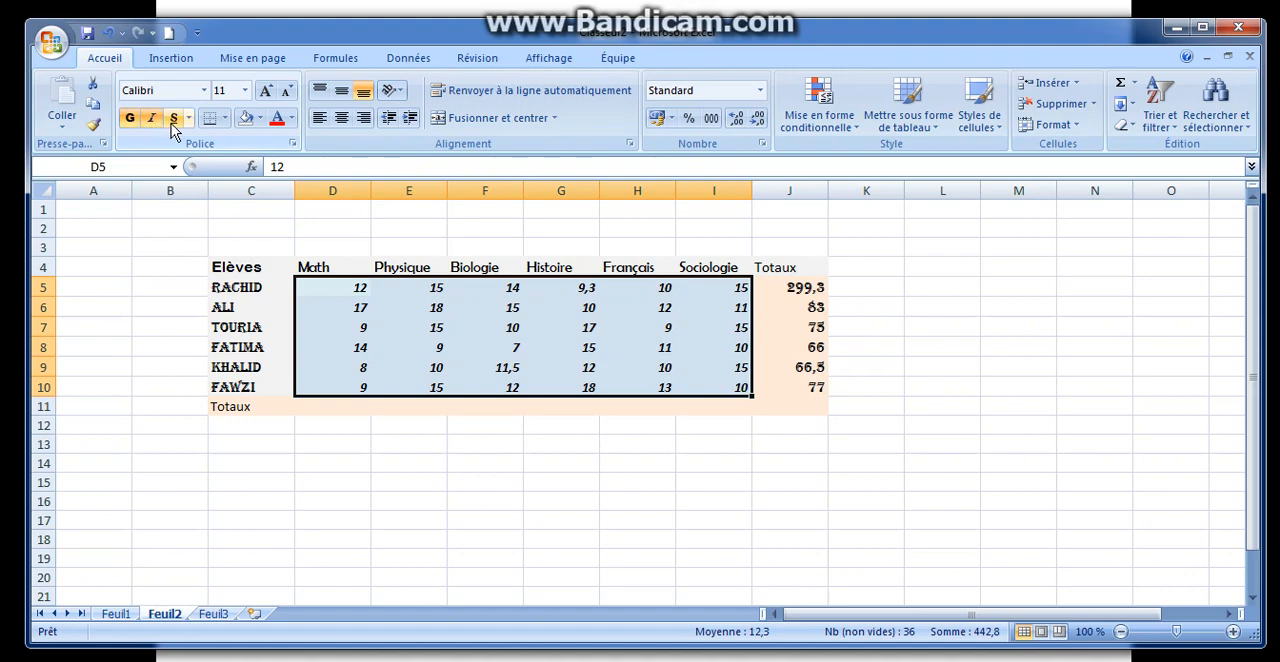
click(175, 119)
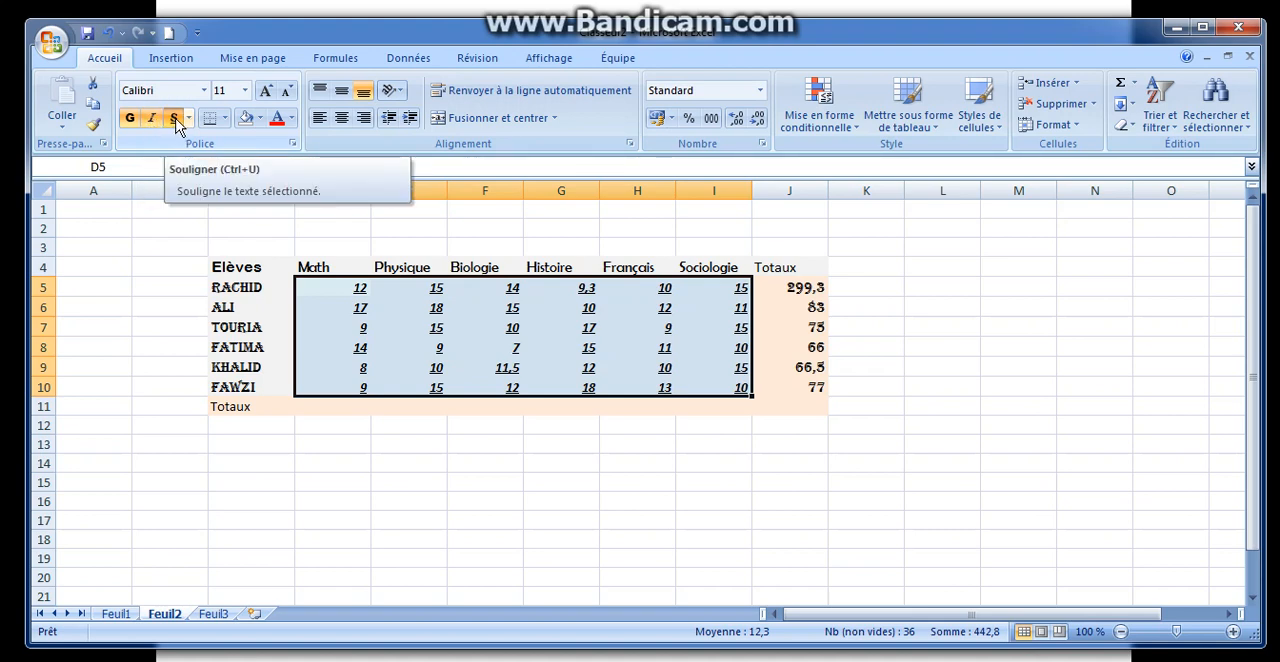
click(189, 119)
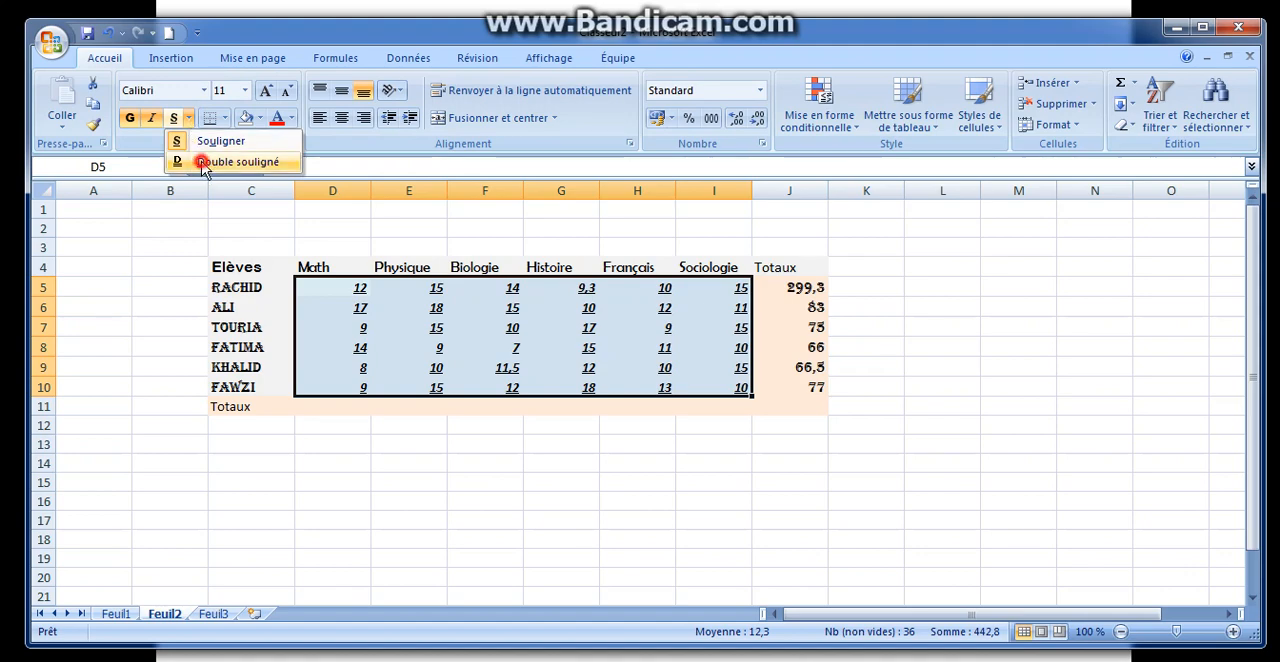
click(203, 163)
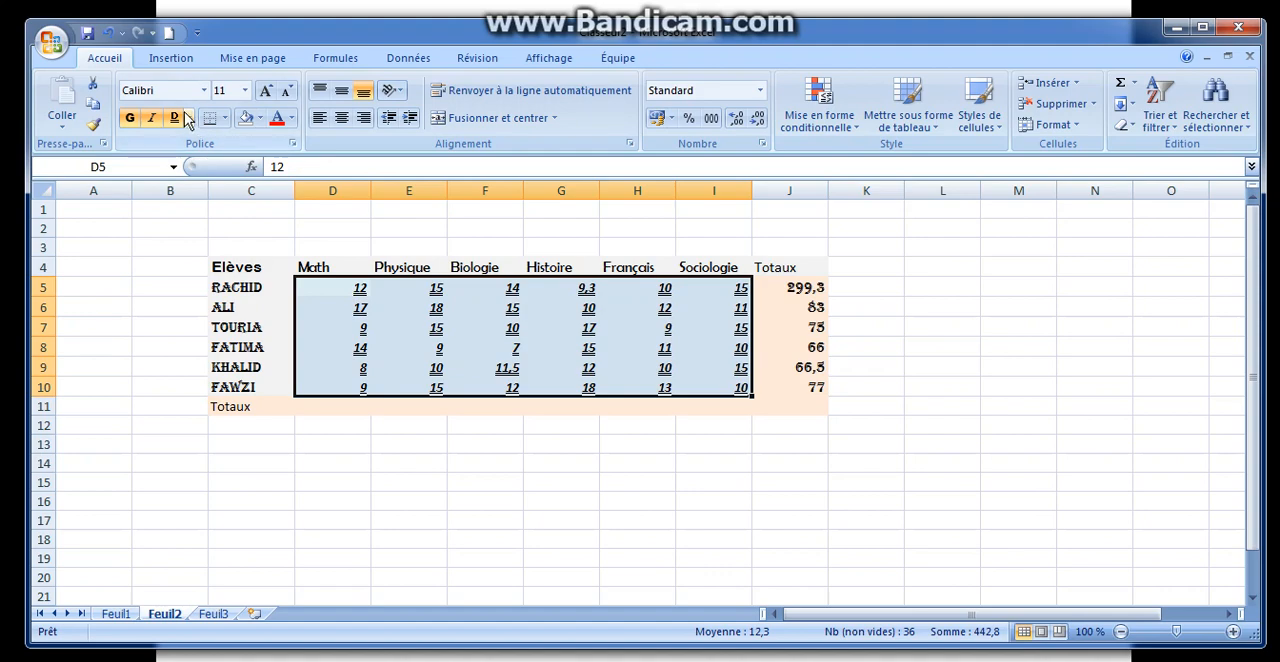
Step: Remove the underline, italic and bold formatting from the grades in D5:I10
click(189, 118)
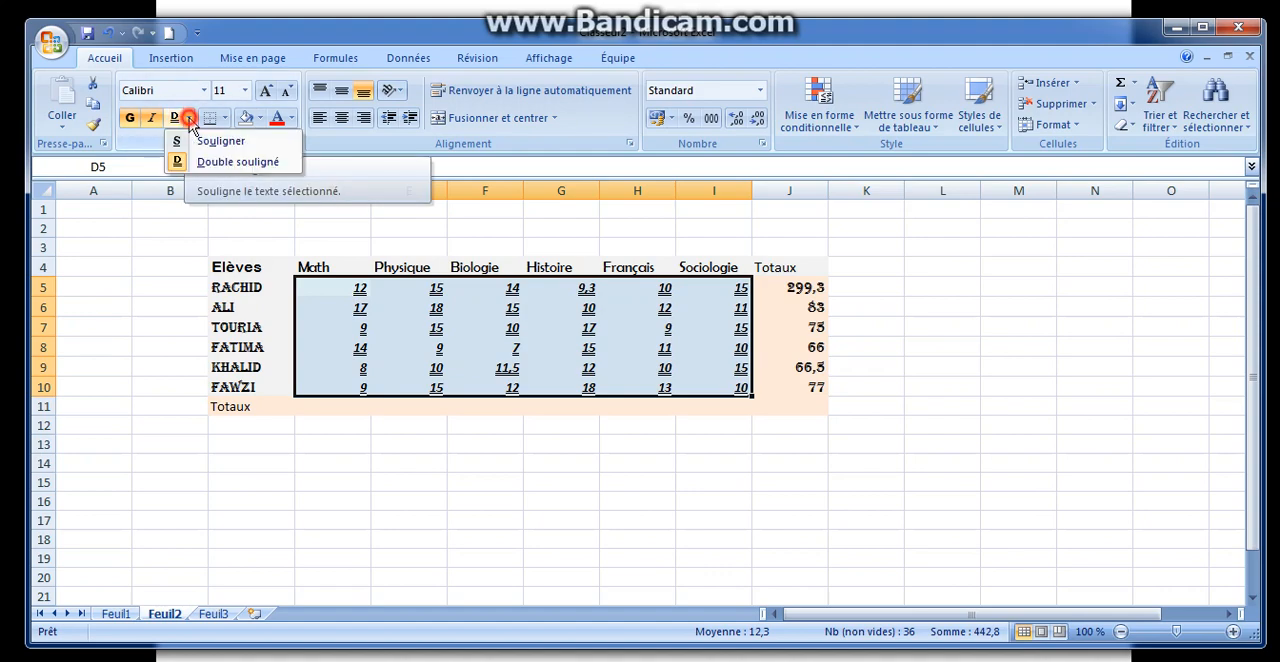
click(176, 119)
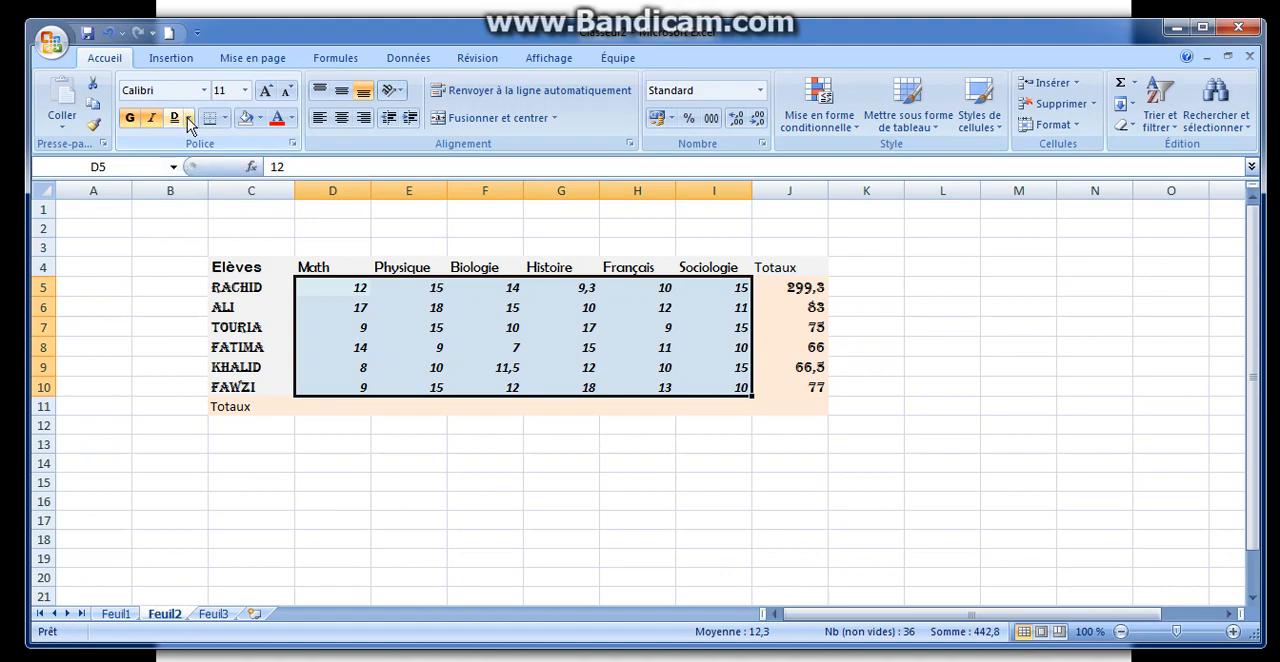
click(176, 119)
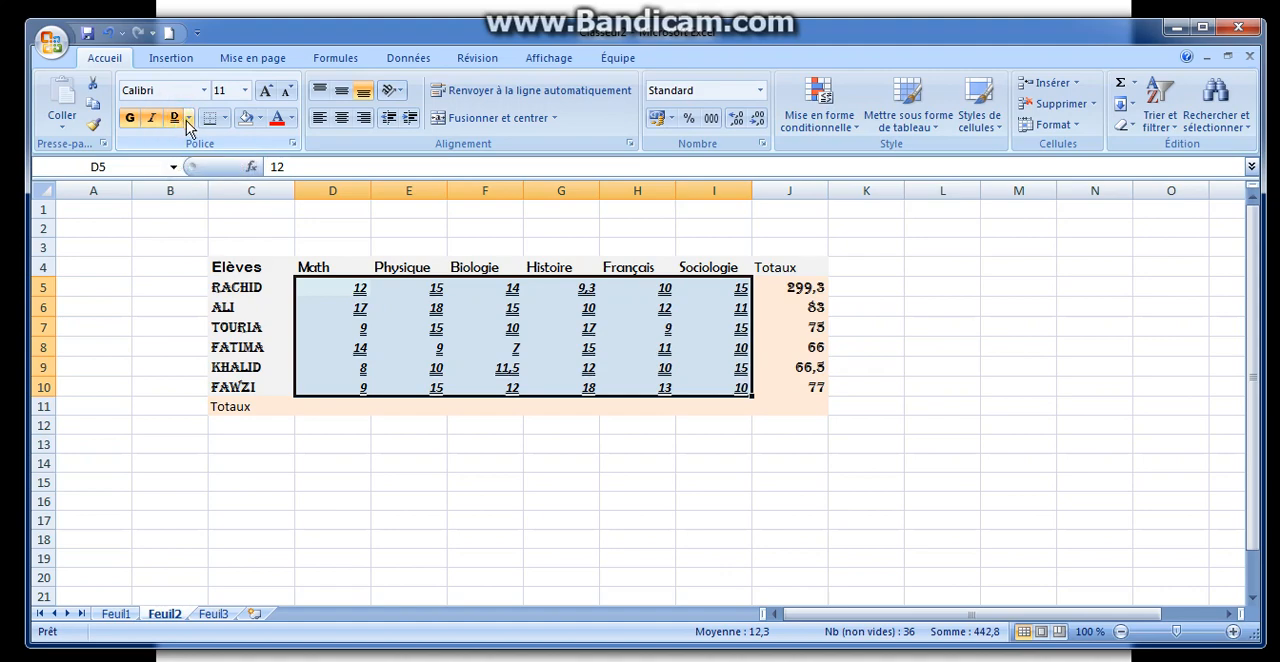
click(189, 118)
click(178, 145)
click(173, 119)
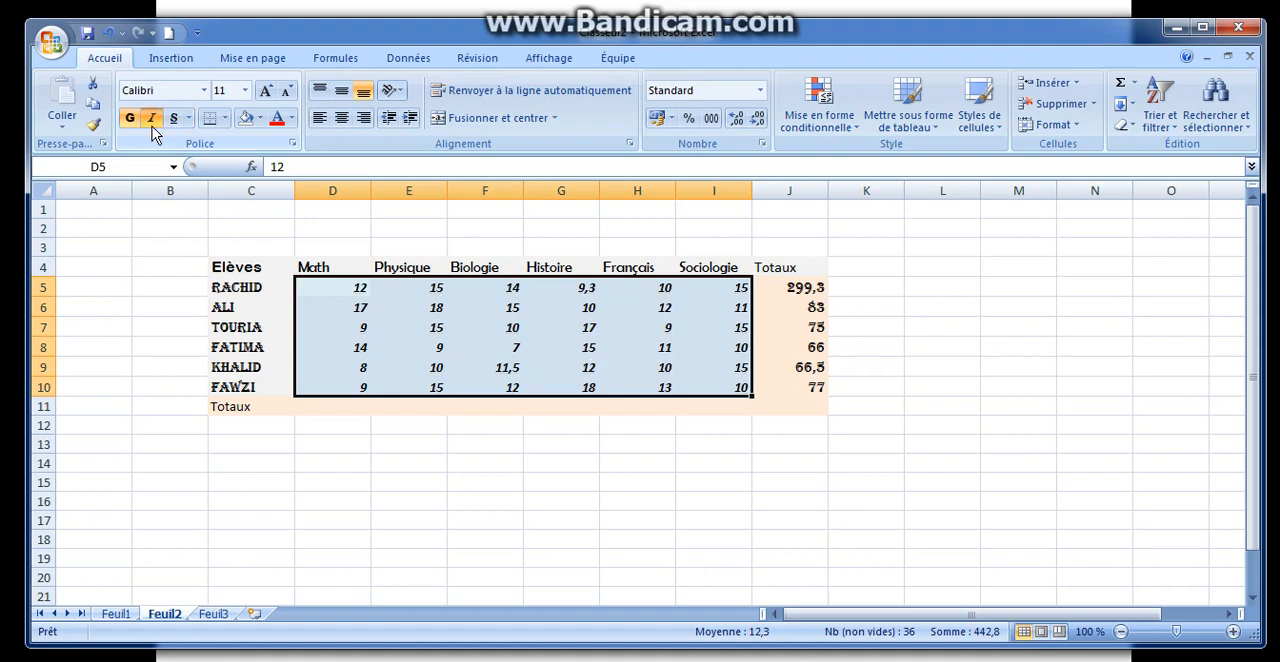
click(153, 121)
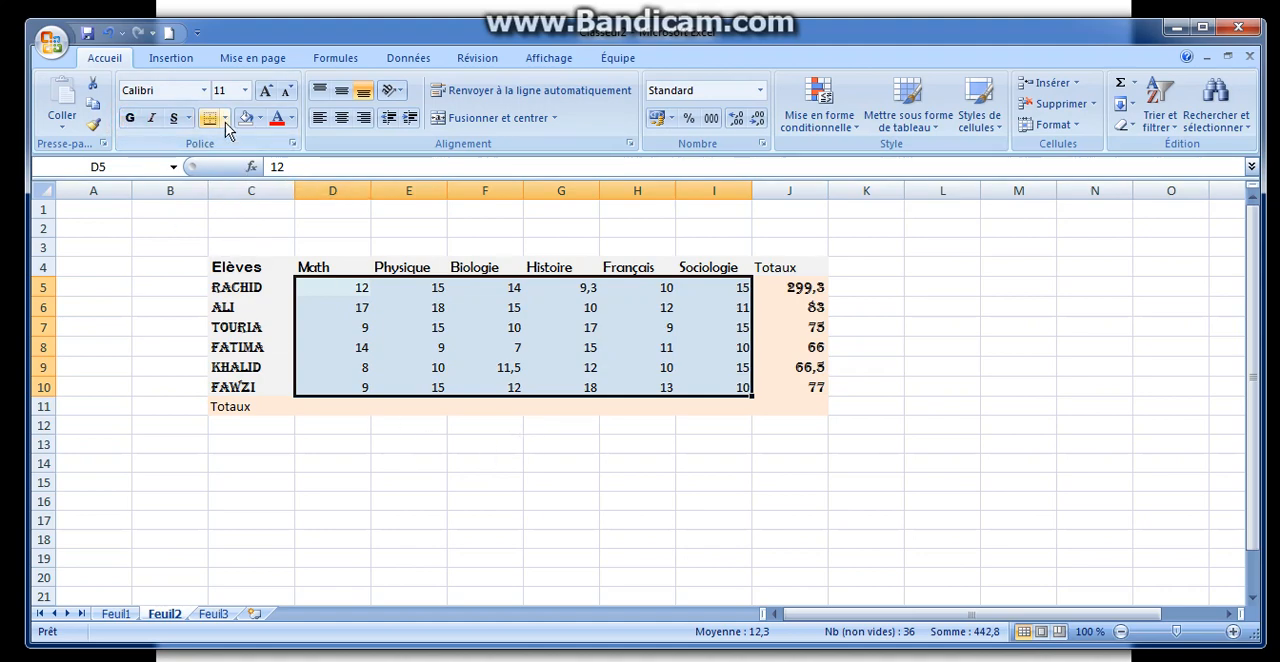
click(485, 465)
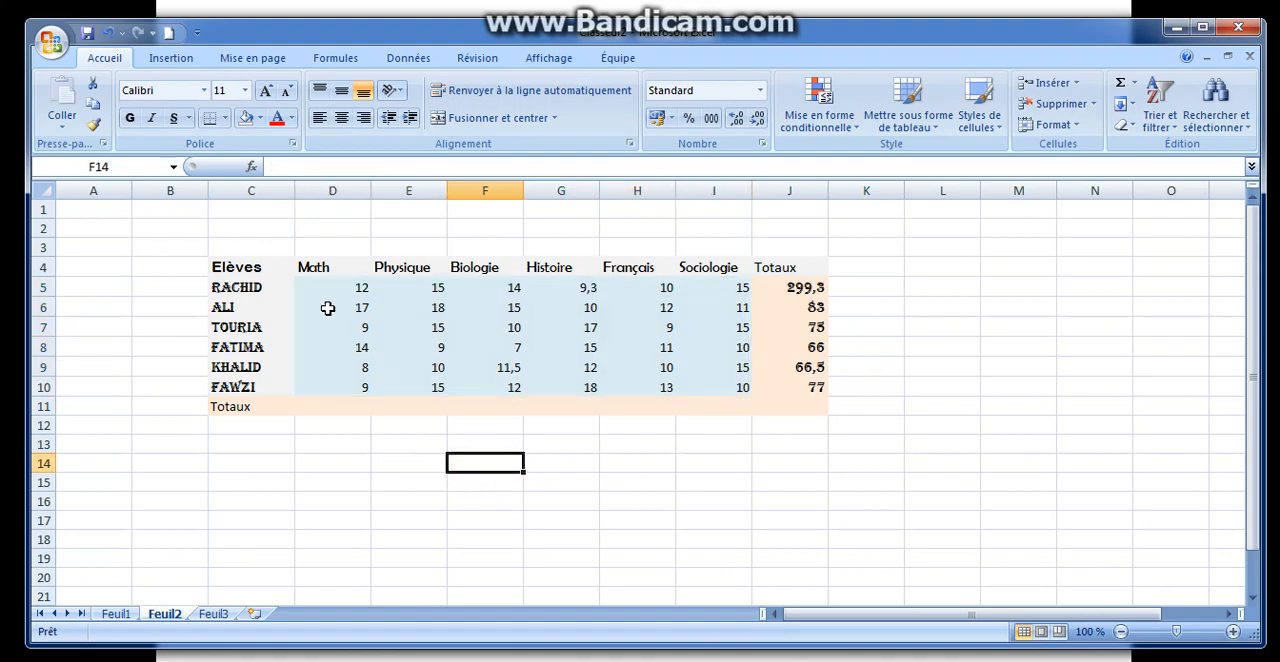
Step: Apply all borders (Toutes les bordures) to the entire grades table, C4:J11
drag(267, 265, 777, 408)
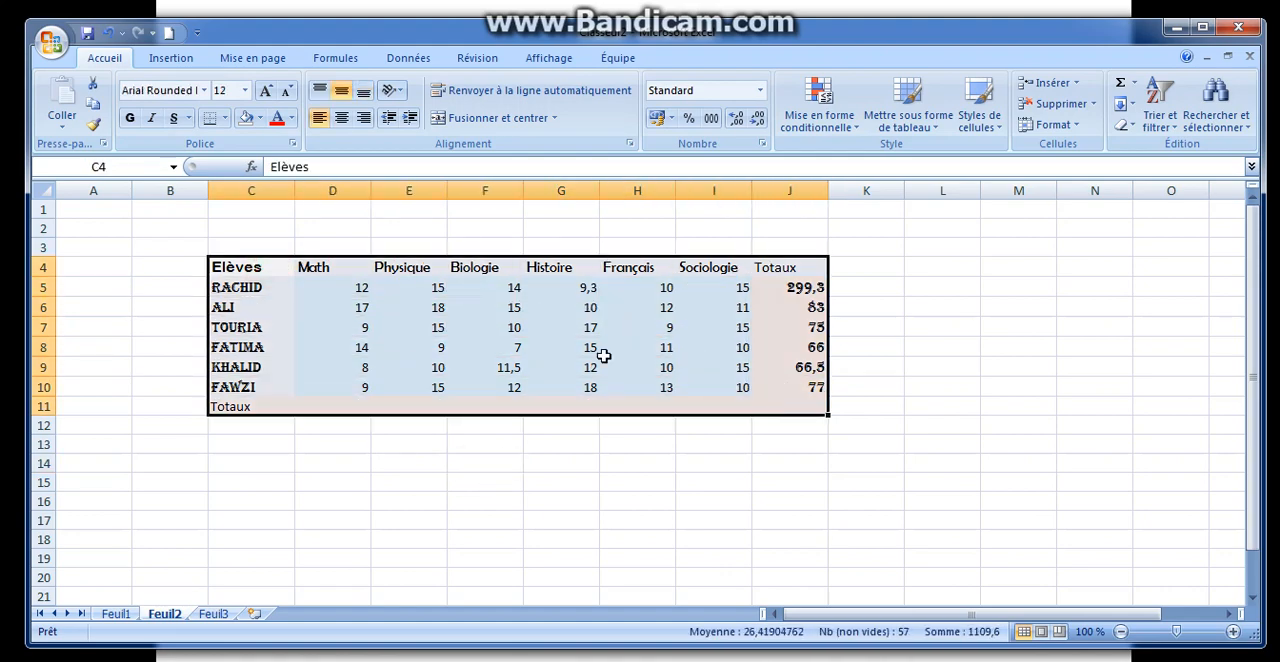
click(225, 119)
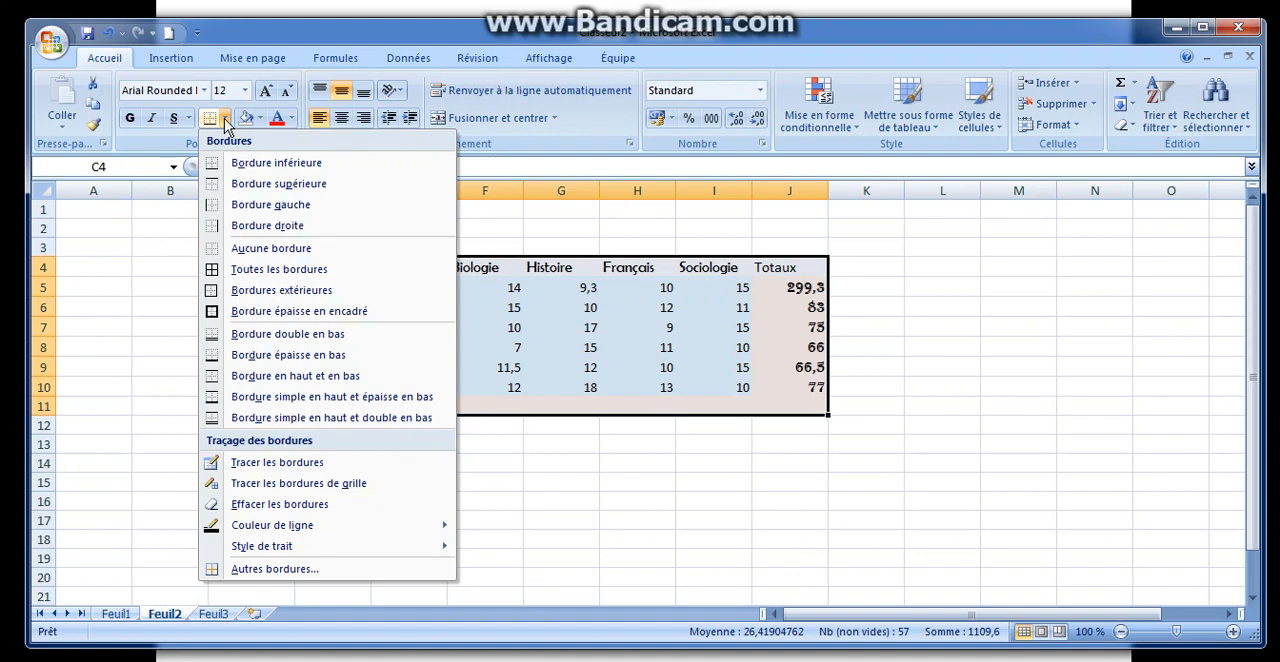
click(233, 277)
click(346, 479)
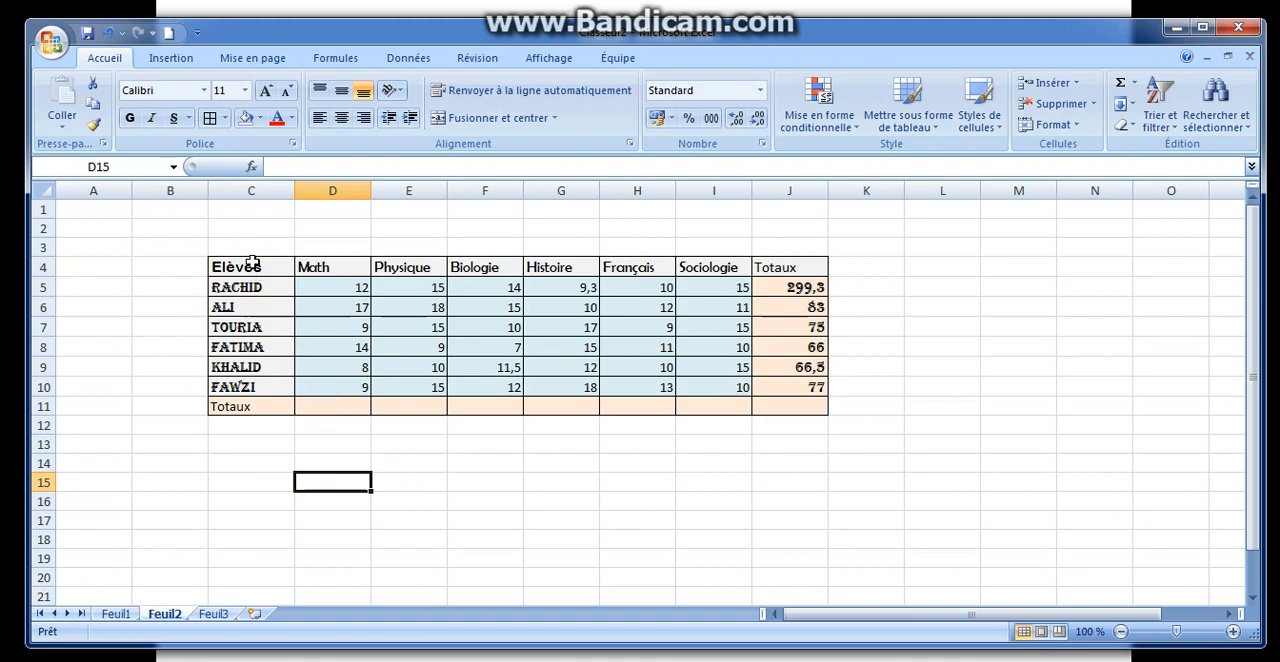
Step: Remove all borders (Aucune bordure) from the entire grades table, C4:J11
drag(245, 267, 794, 405)
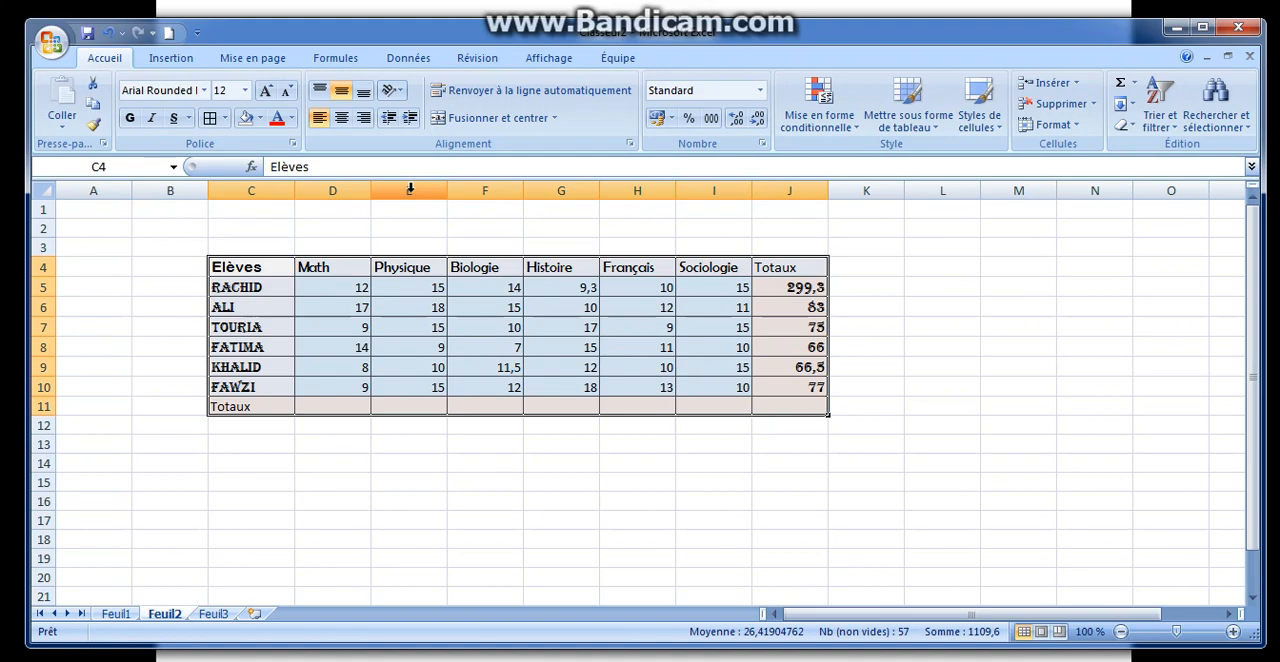
click(225, 118)
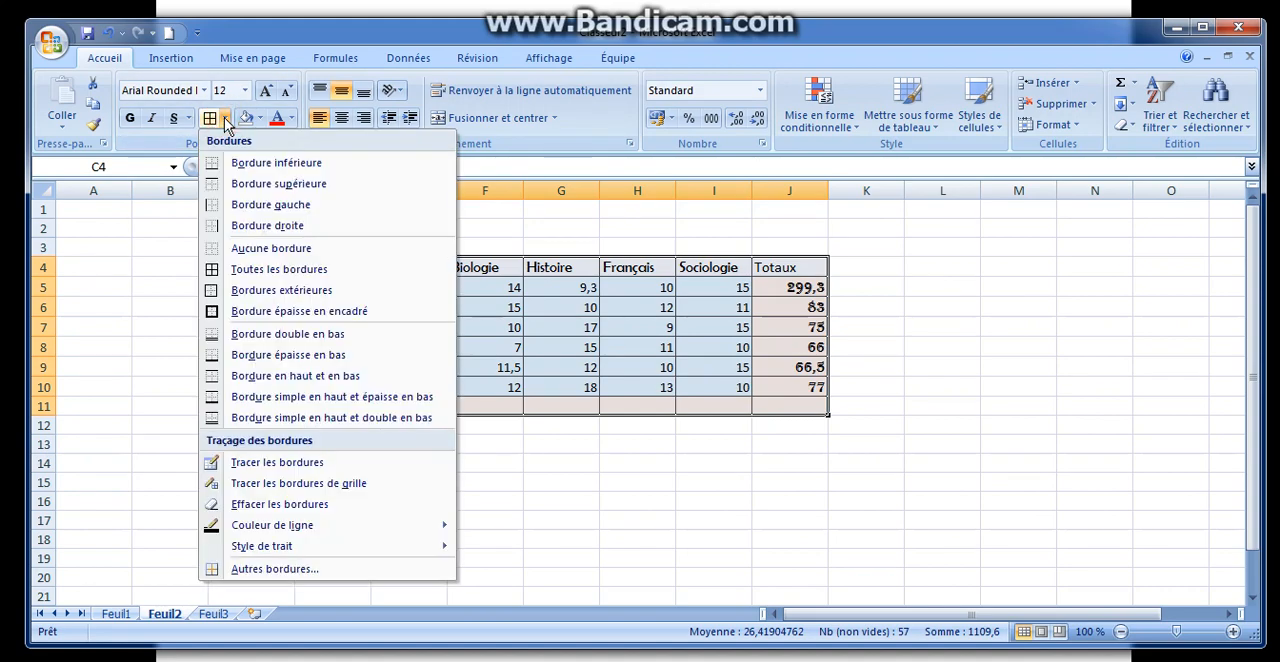
click(270, 248)
click(310, 445)
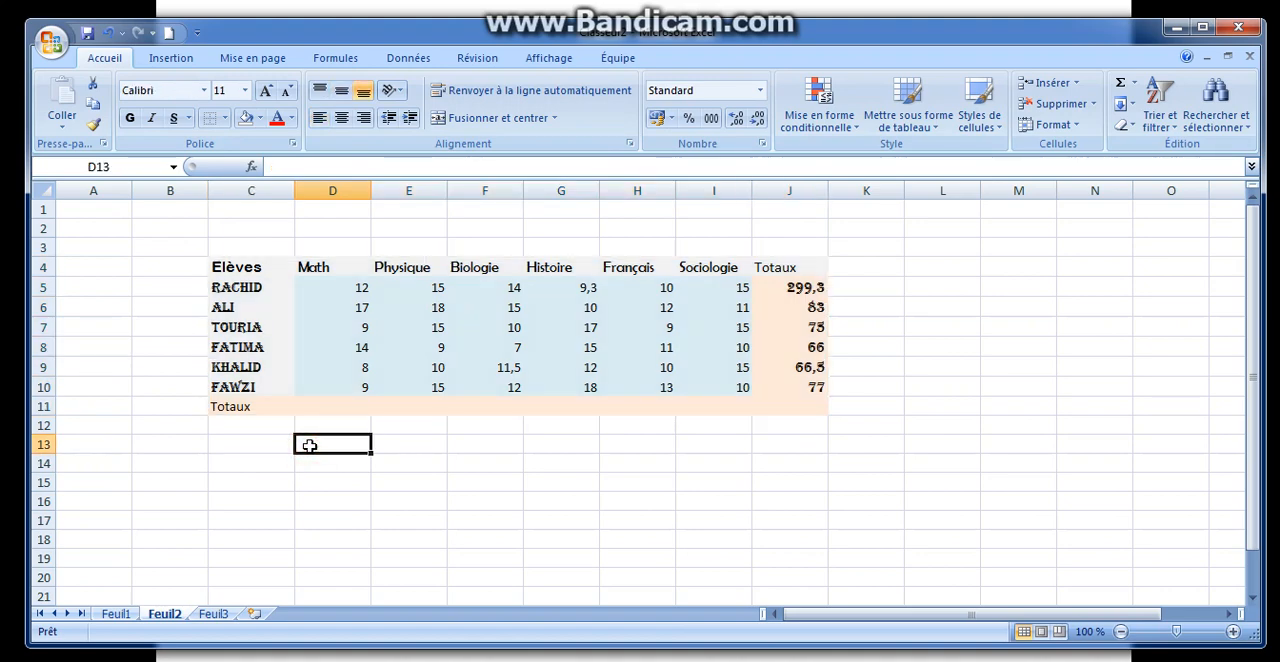
Step: Apply outside borders (Bordures extérieures) around the whole grades table, C4:J11
click(270, 266)
drag(270, 266, 779, 401)
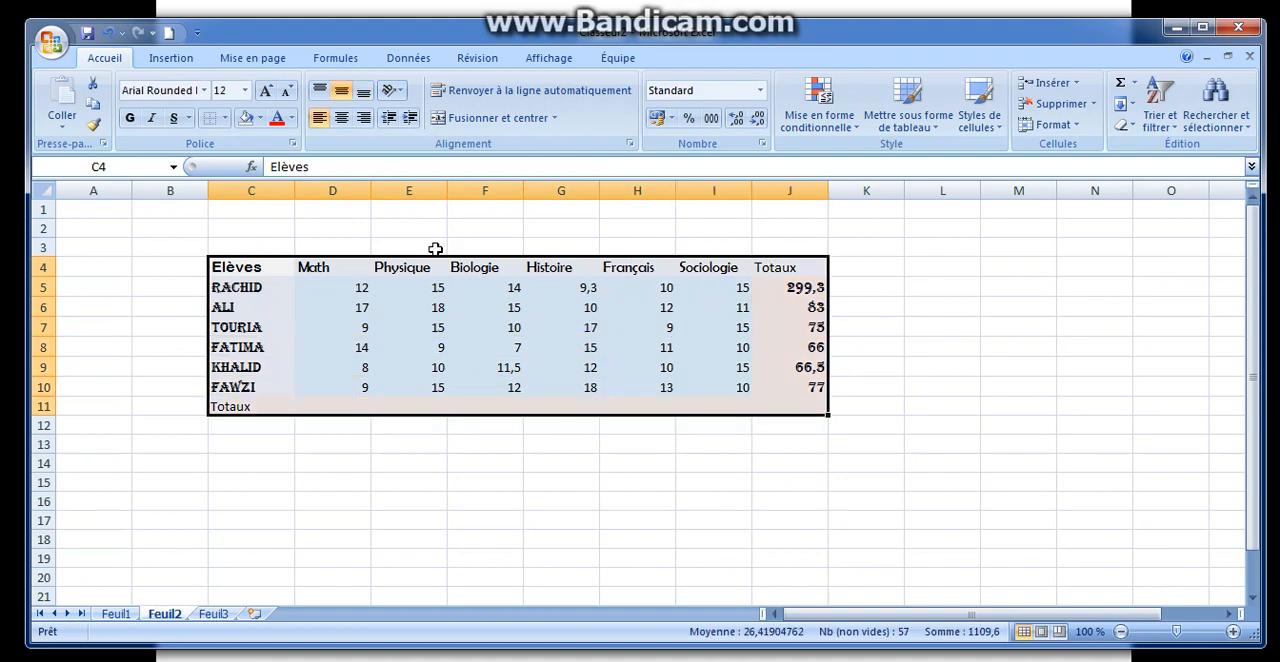
click(225, 118)
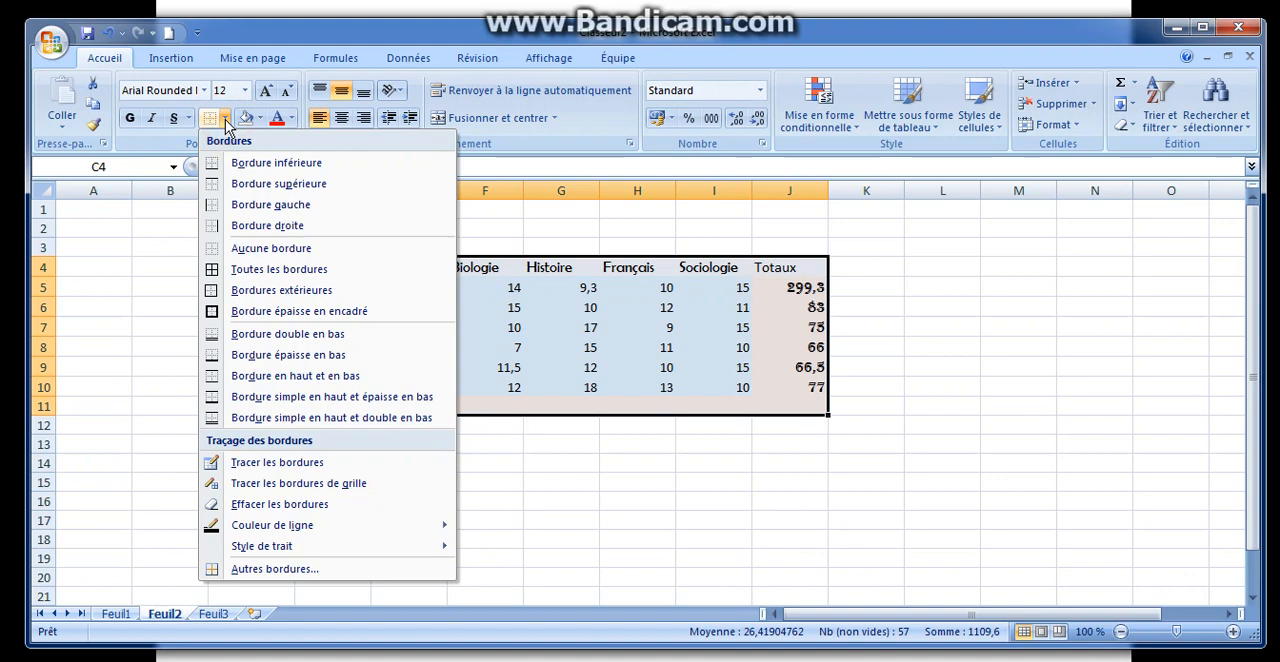
click(254, 298)
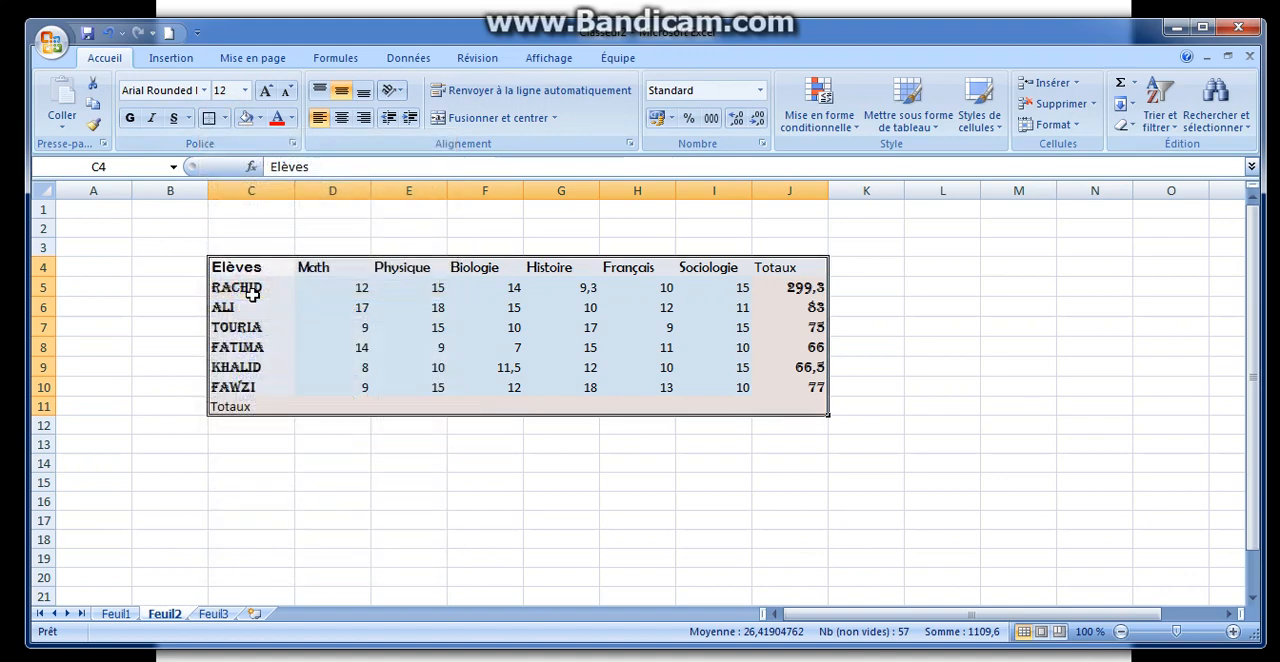
click(337, 506)
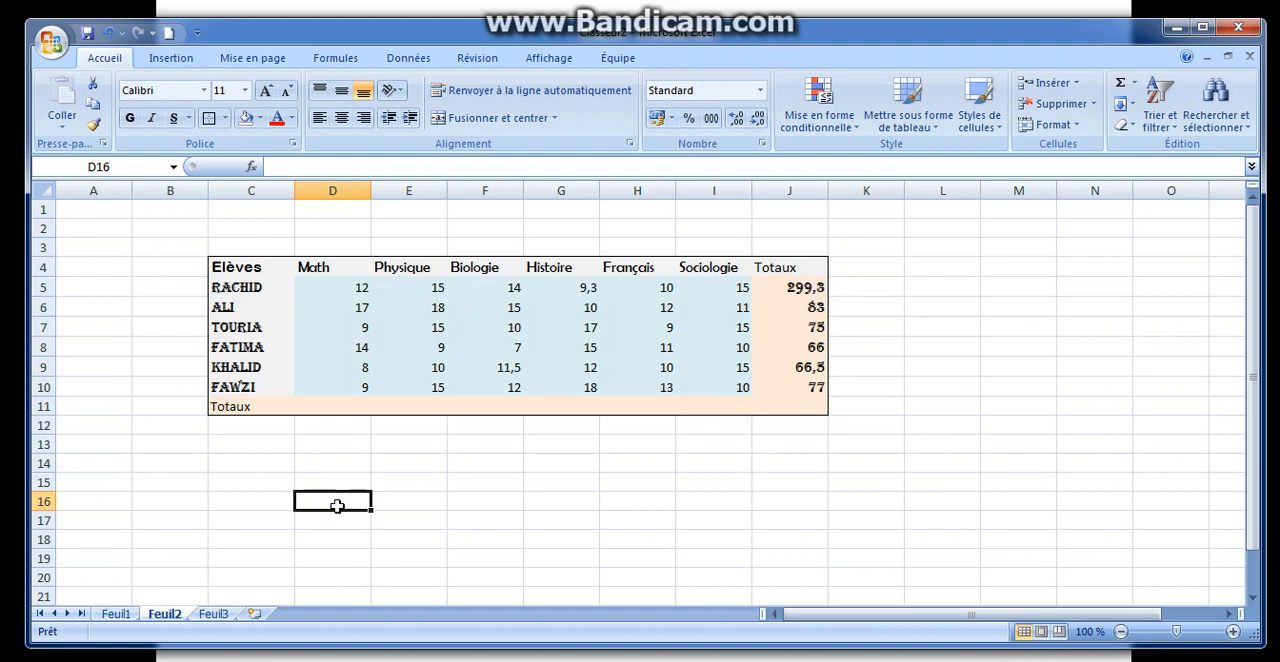
Step: Apply outside borders (Bordures extérieures) around the block of grades in D5:I10
drag(317, 287, 710, 384)
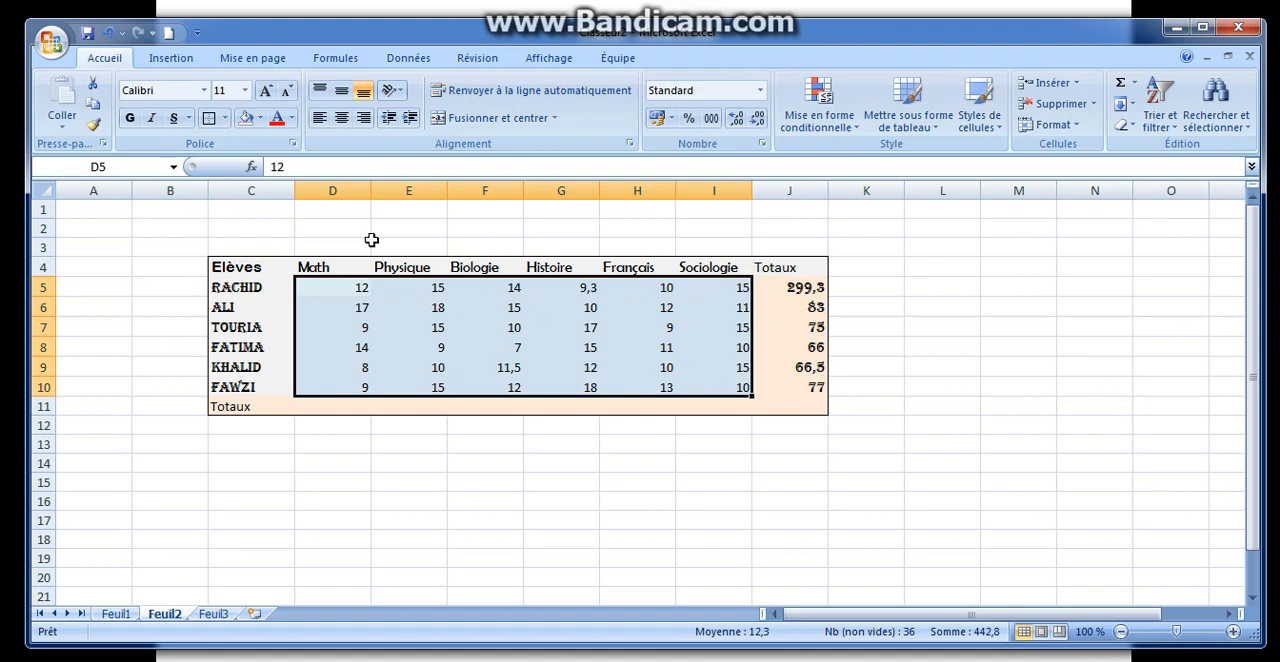
click(209, 118)
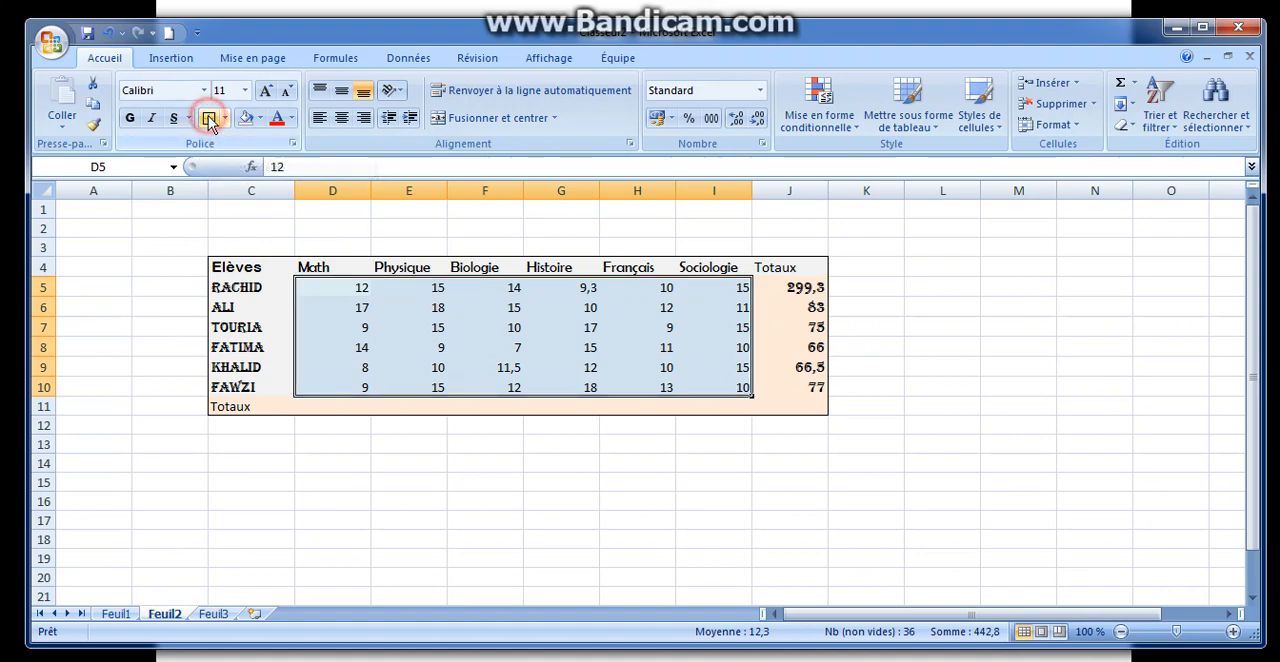
click(330, 483)
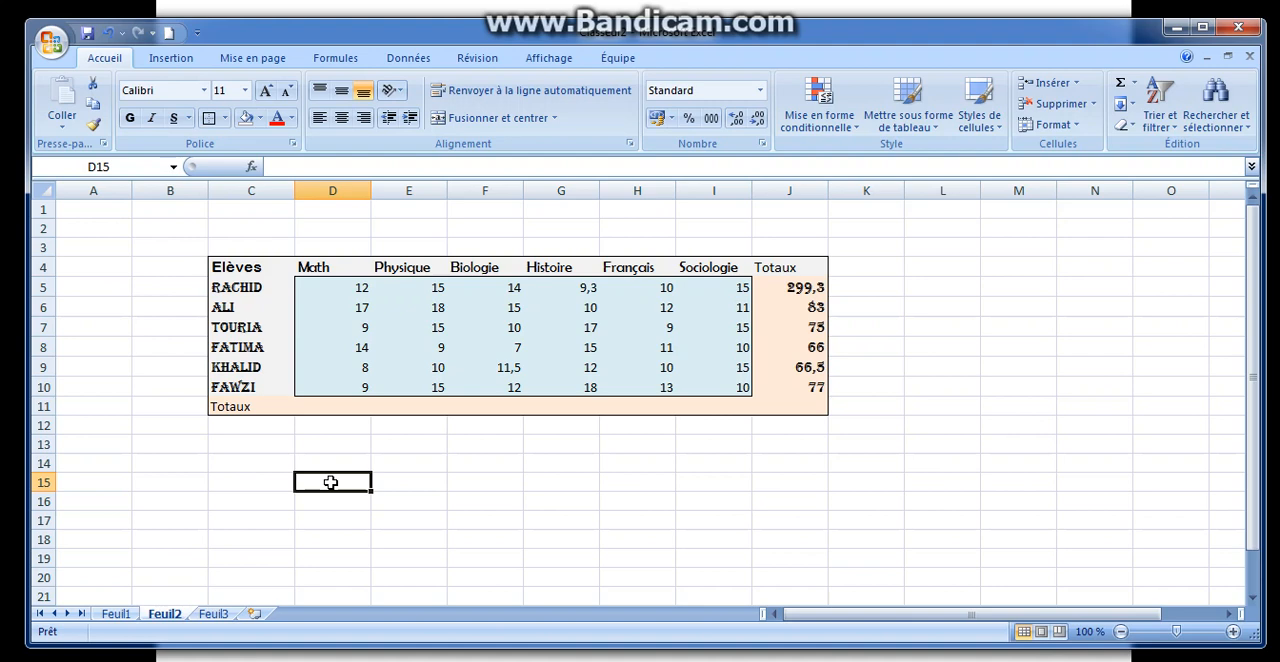
click(250, 225)
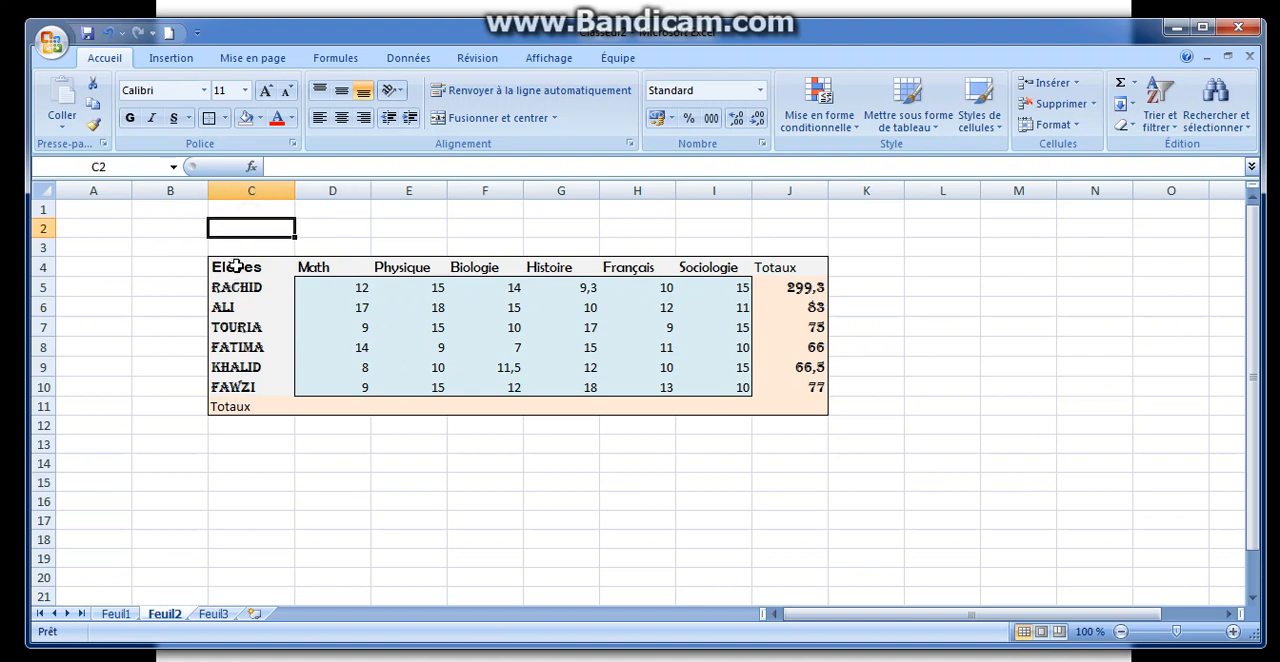
Step: Fill the entire table C4:J11 with the theme colour Vert olive, Accentuation3, plus clair 80 %
drag(236, 267, 780, 403)
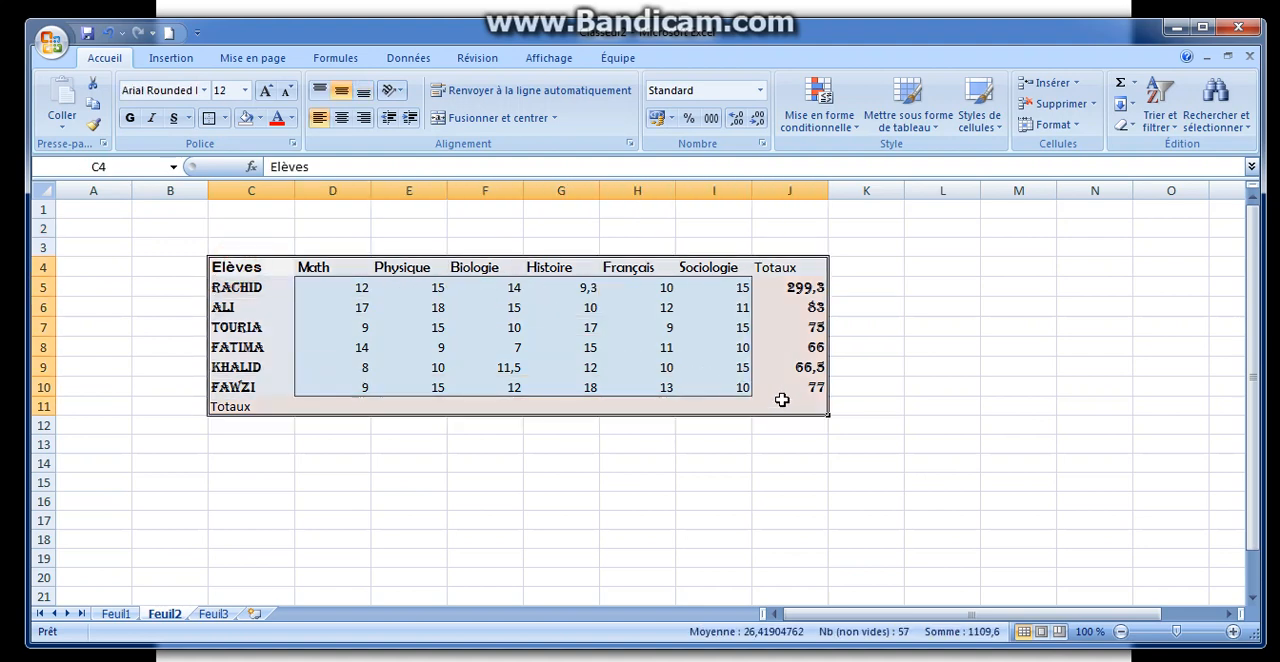
click(260, 119)
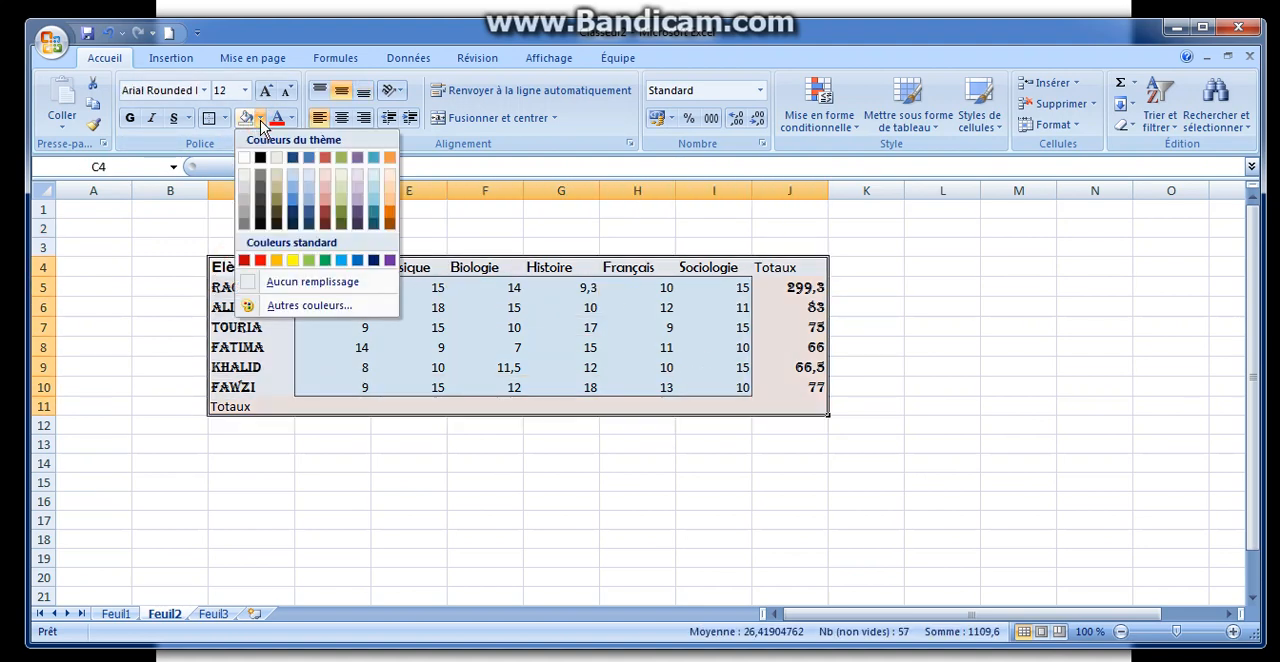
click(341, 174)
click(431, 505)
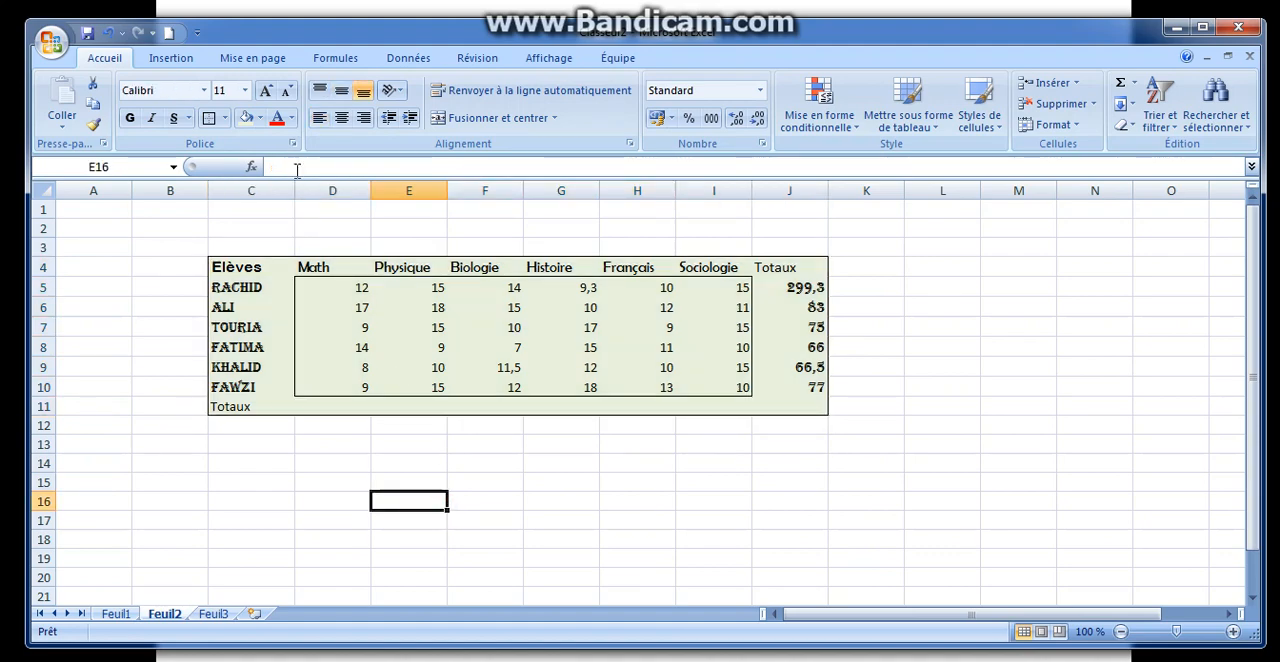
Step: Set the font colour of the entire table C4:J11 to the orange theme colour
drag(240, 263, 803, 402)
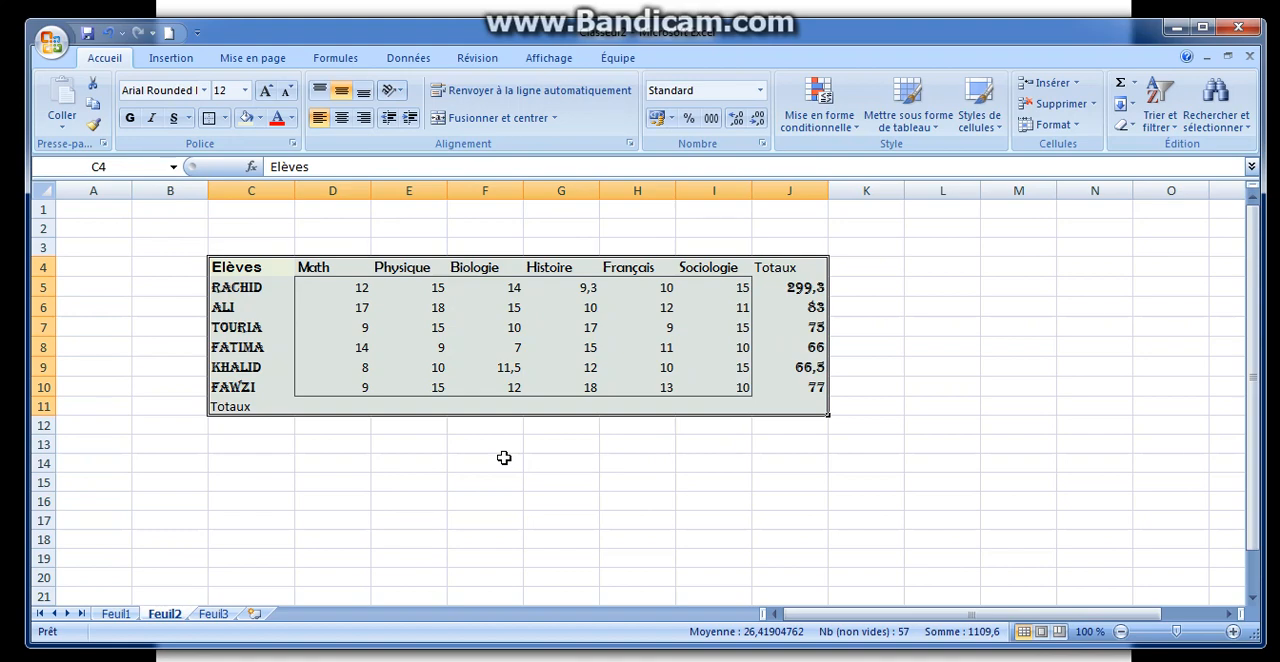
click(293, 119)
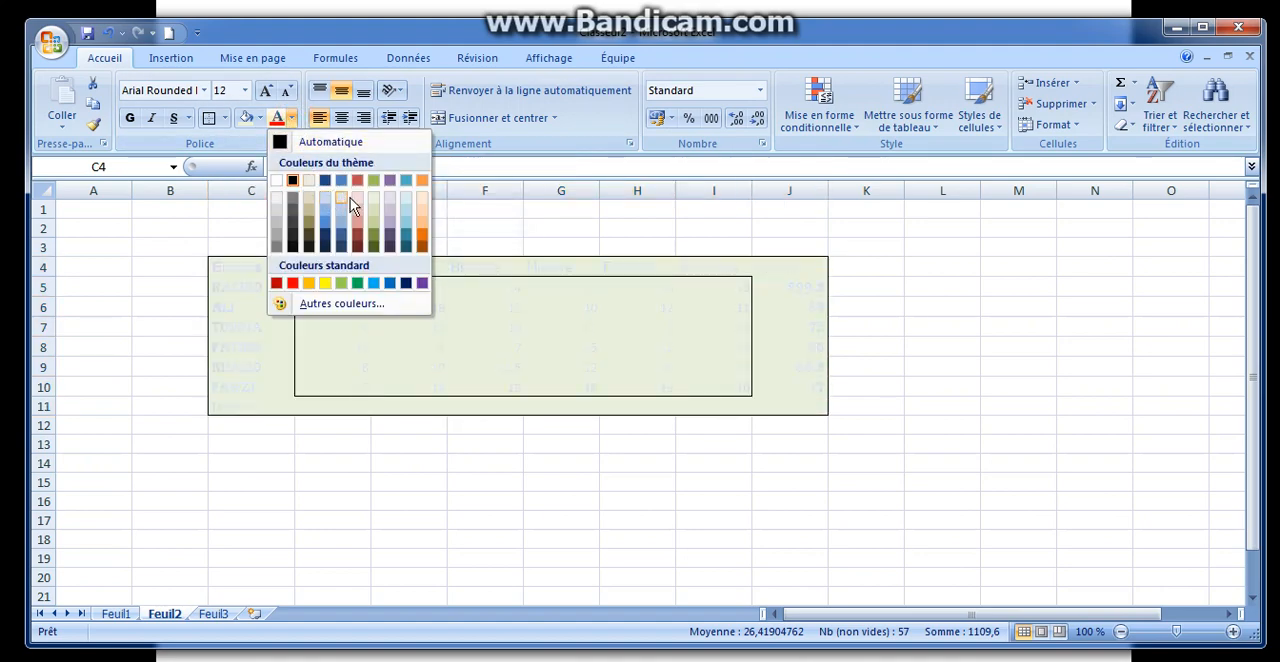
click(422, 182)
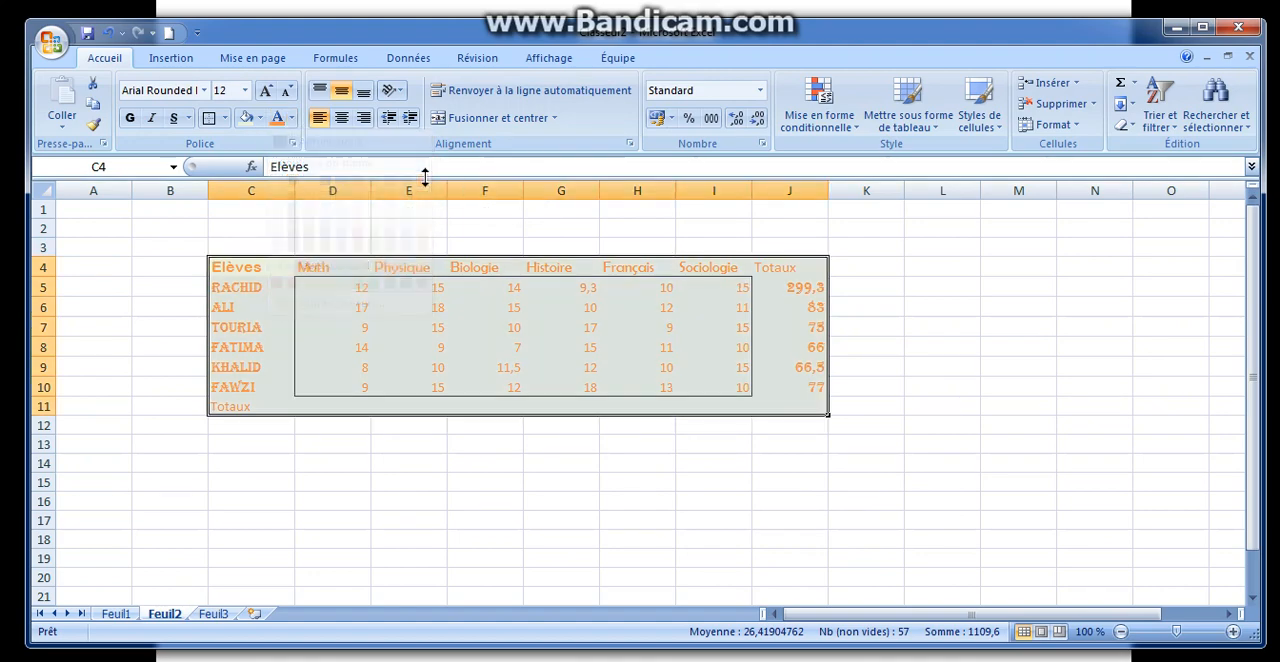
click(473, 460)
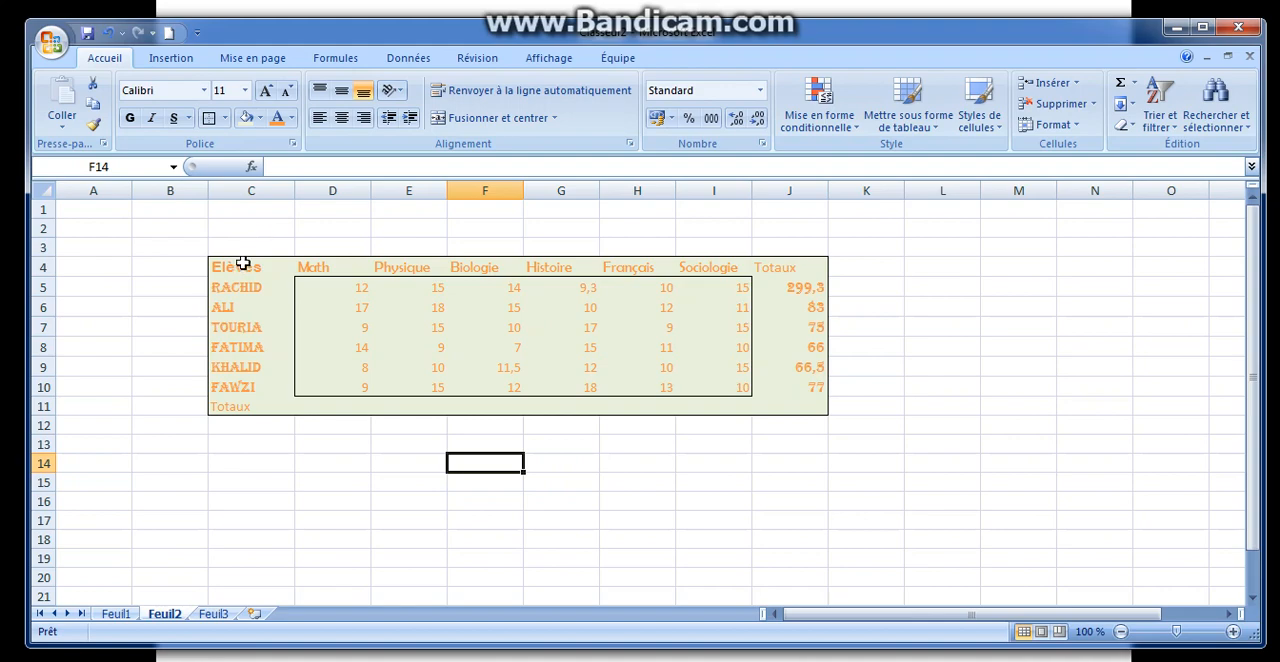
drag(243, 264, 792, 405)
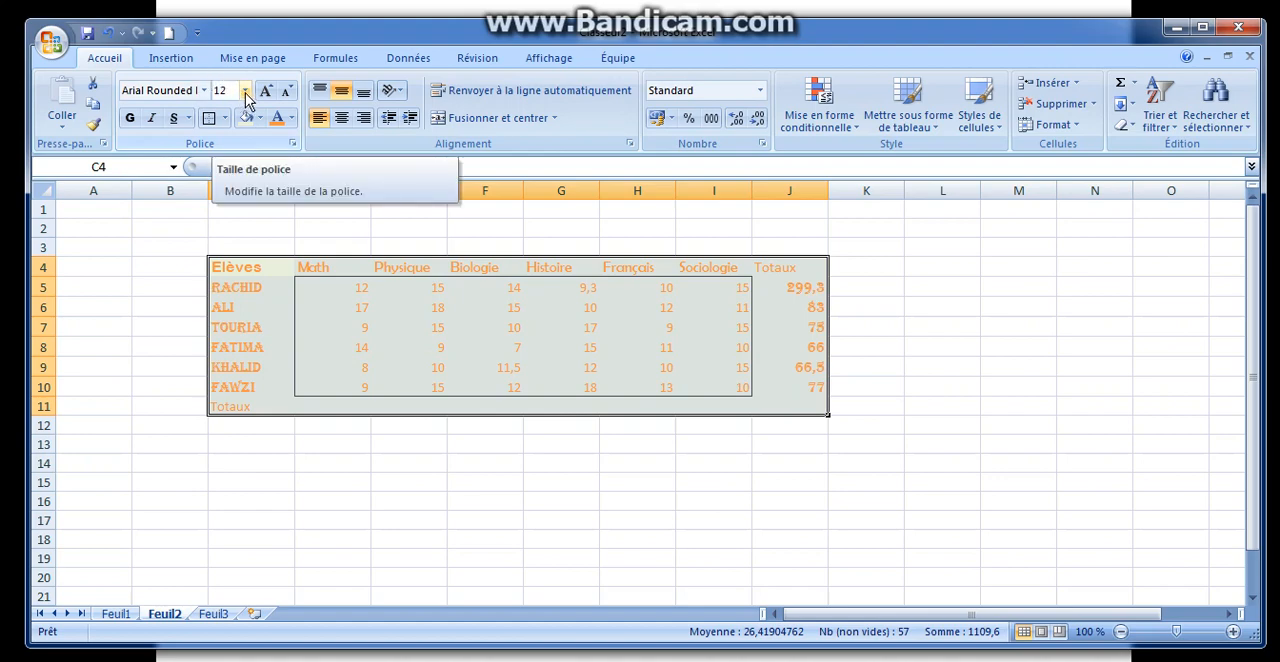
click(245, 91)
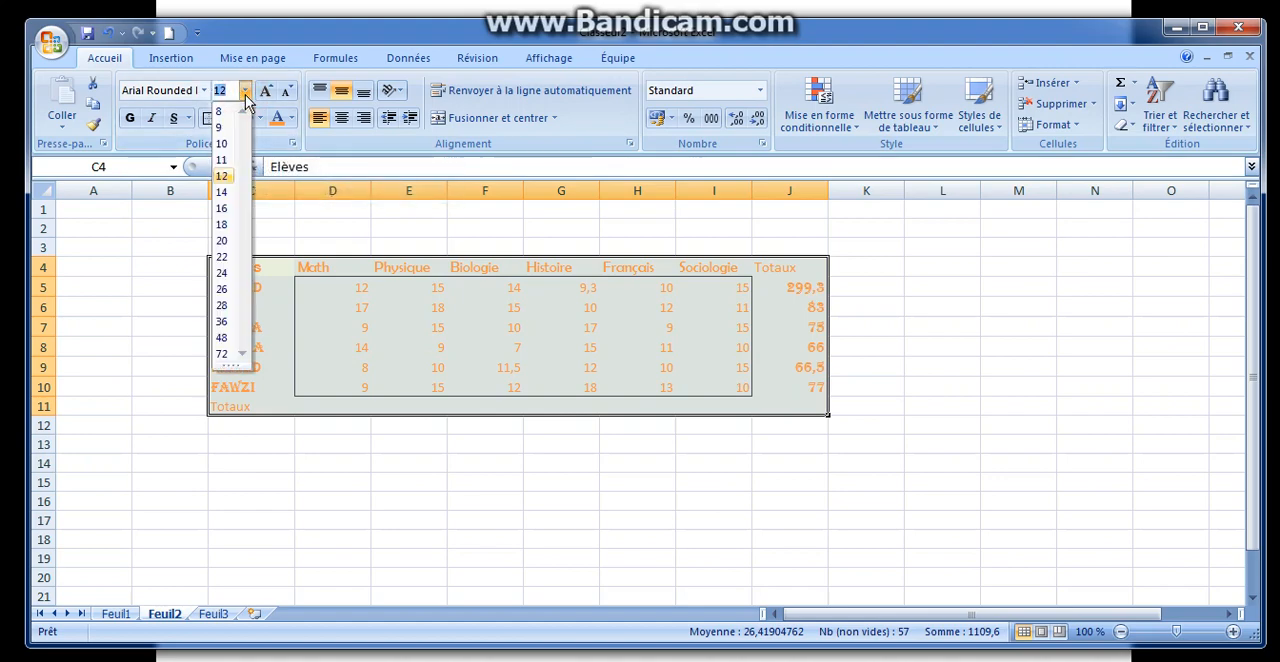
click(245, 91)
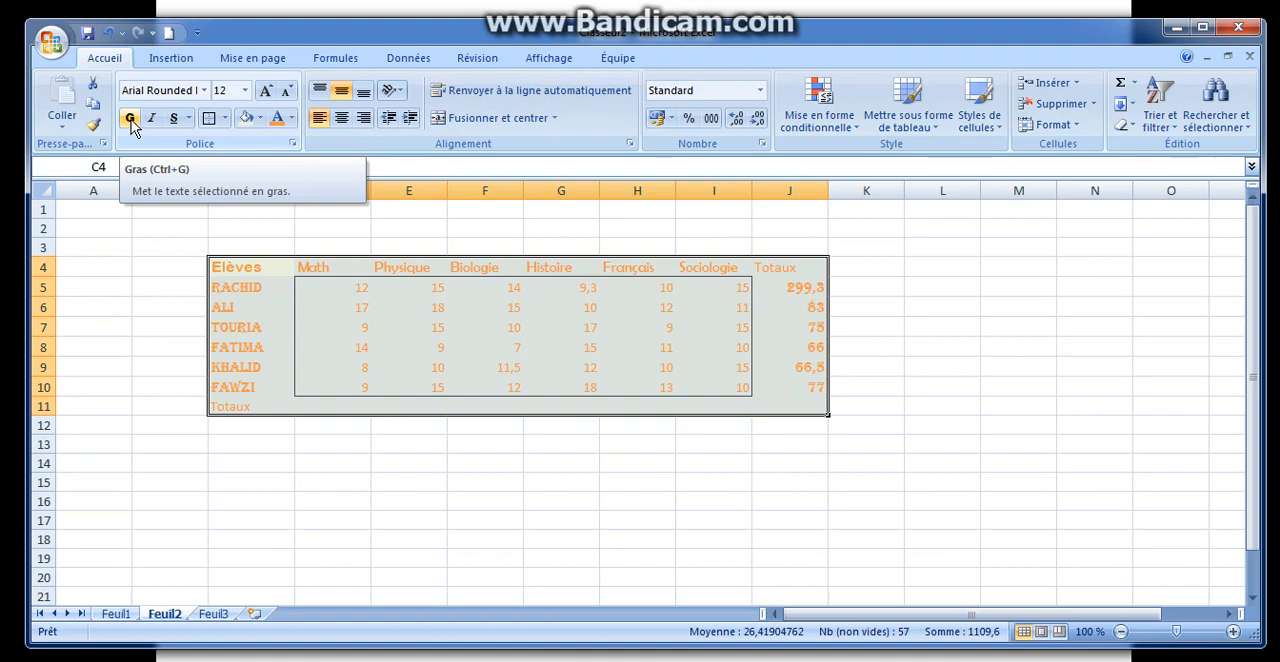
click(189, 119)
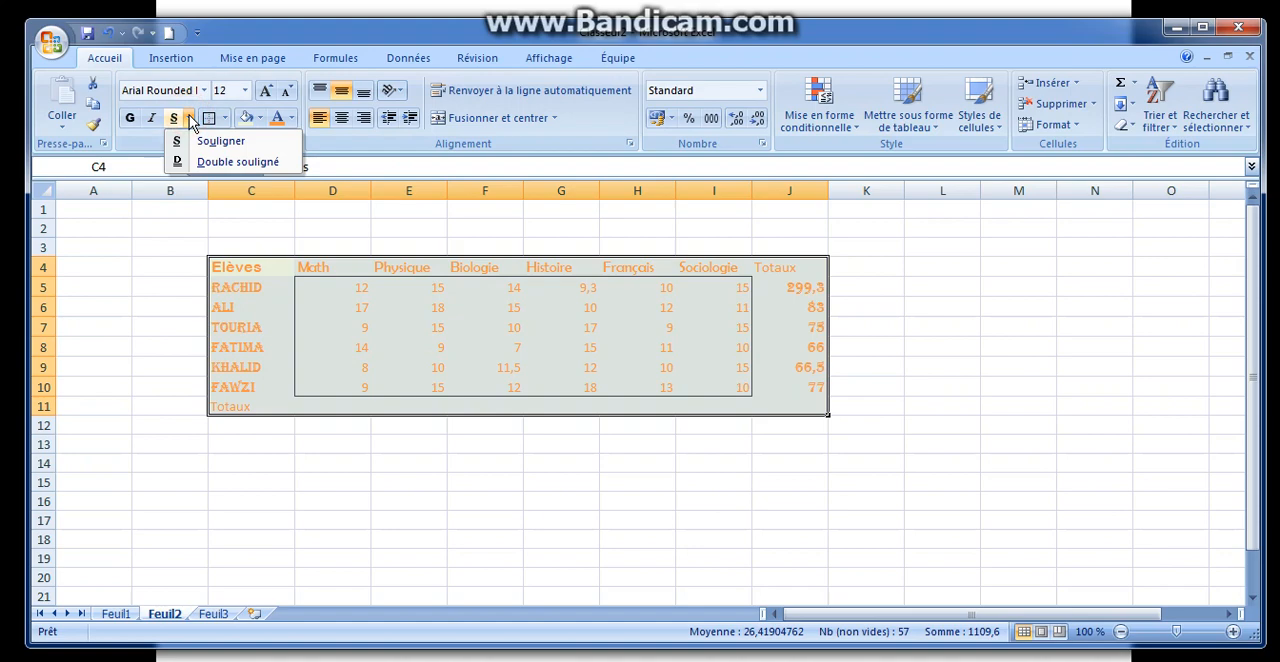
click(189, 119)
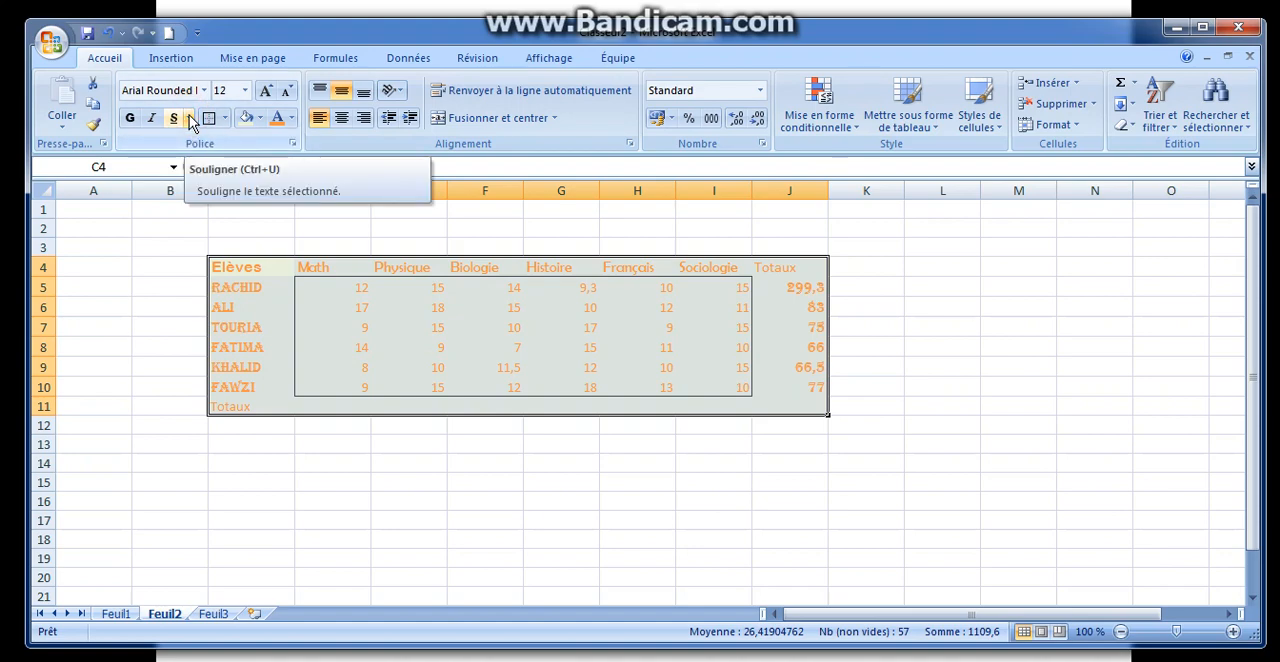
click(225, 118)
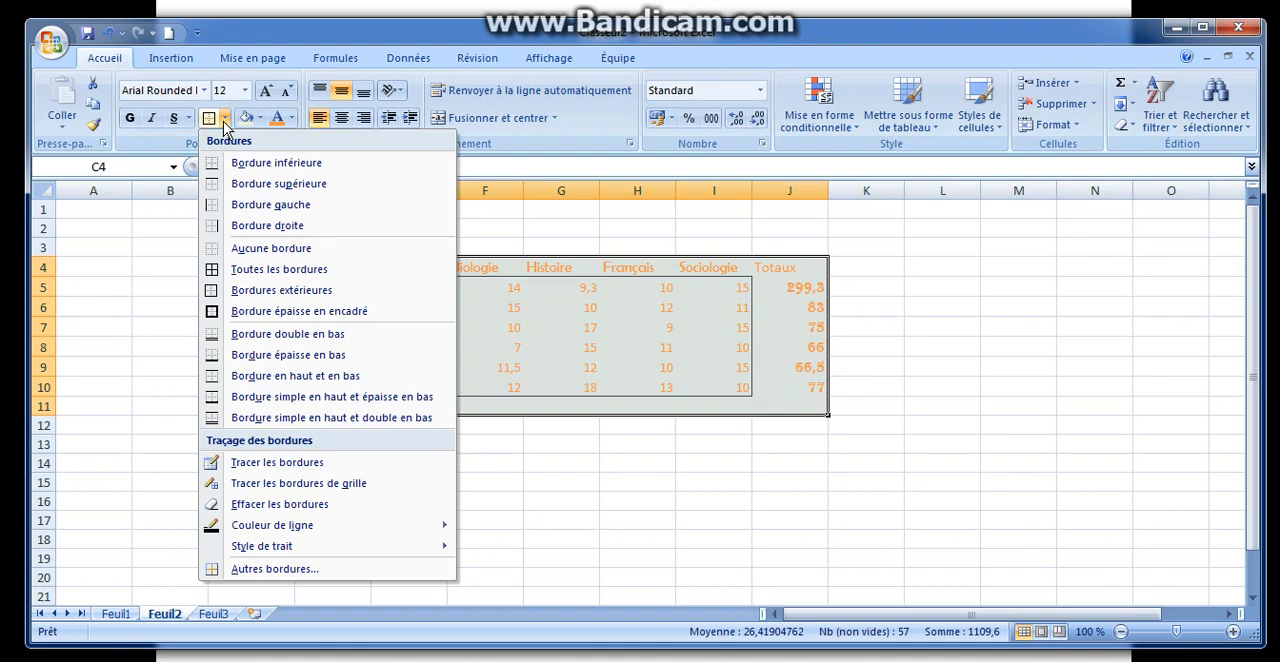
click(225, 118)
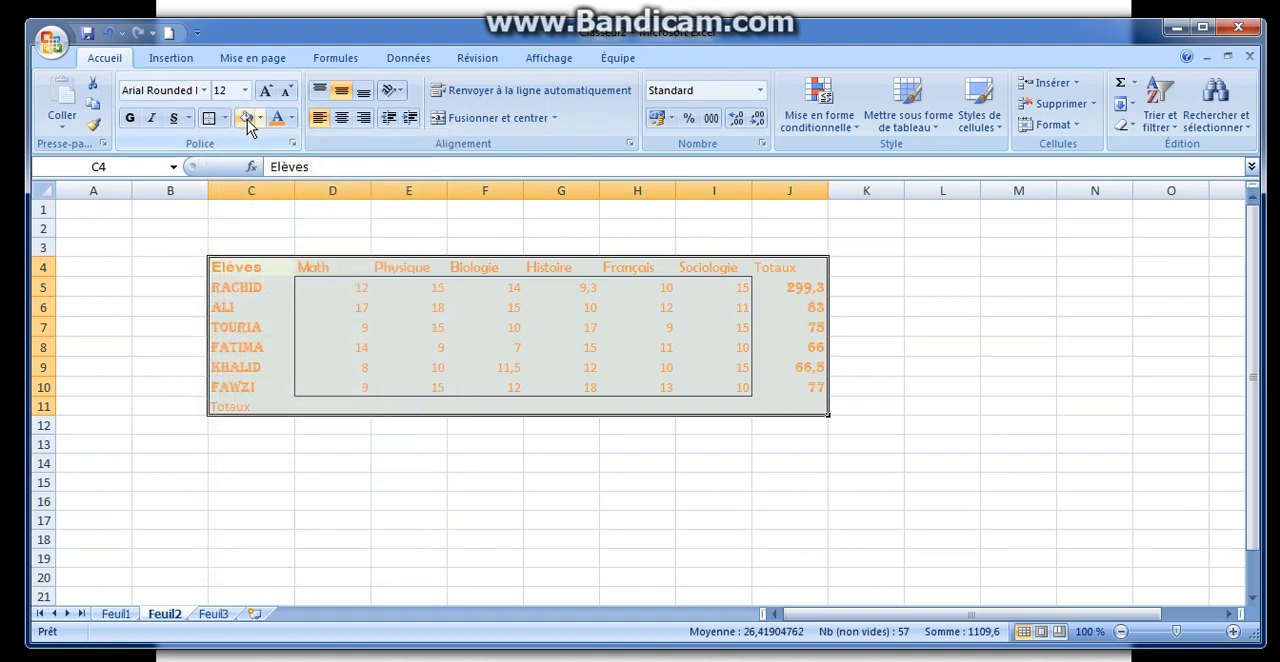